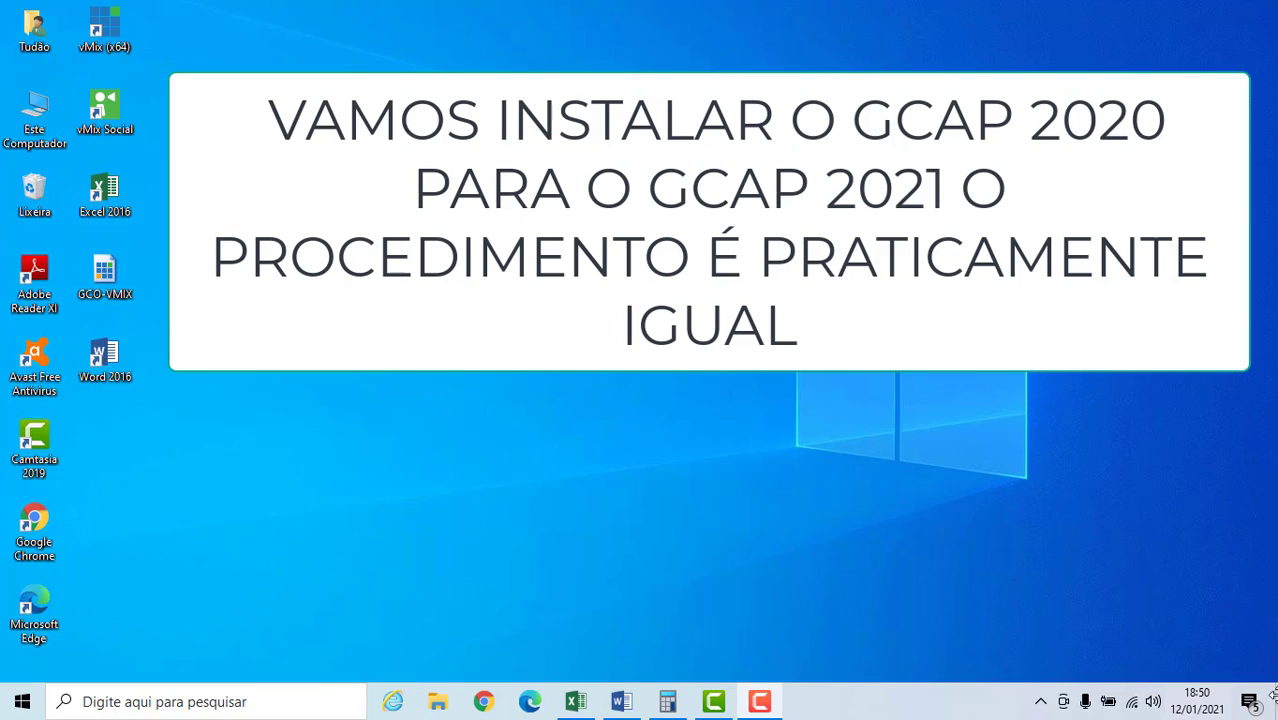
# Open Chrome, search for "gcap 2020 receita federal" and go to Receita Federal's GCAP2020 program page.
pyautogui.click(483, 702)
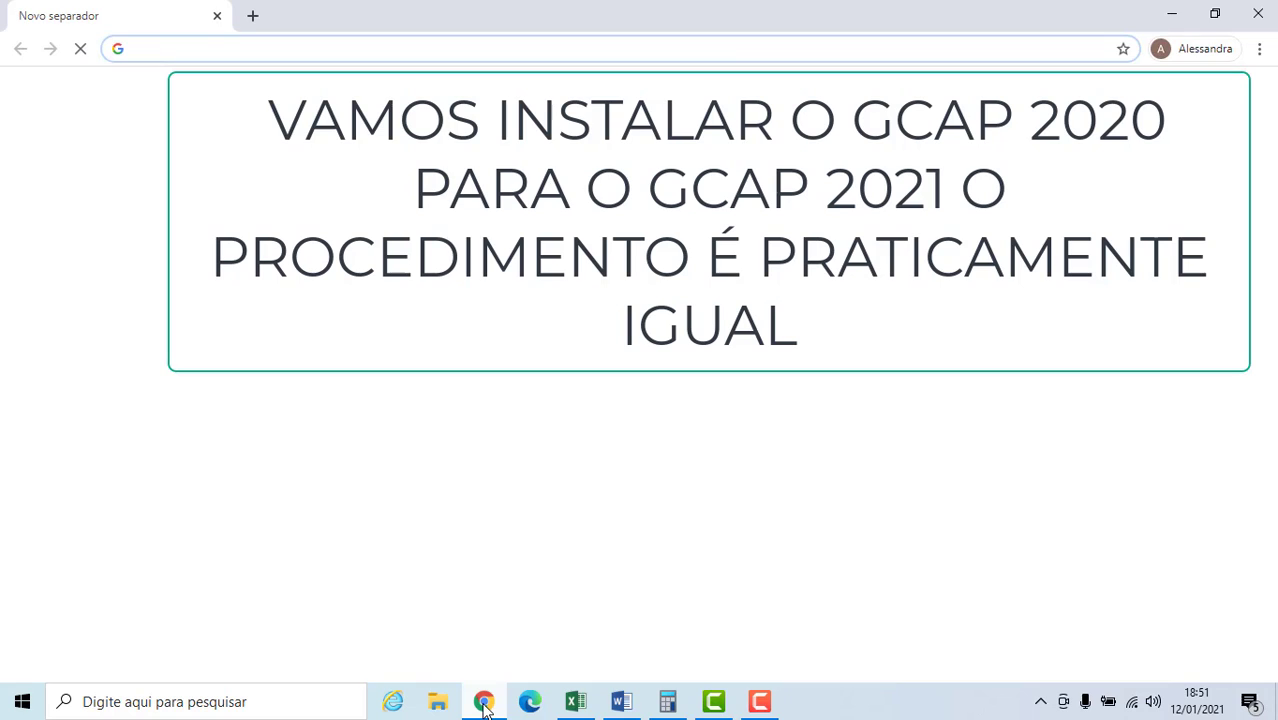
pyautogui.click(600, 361)
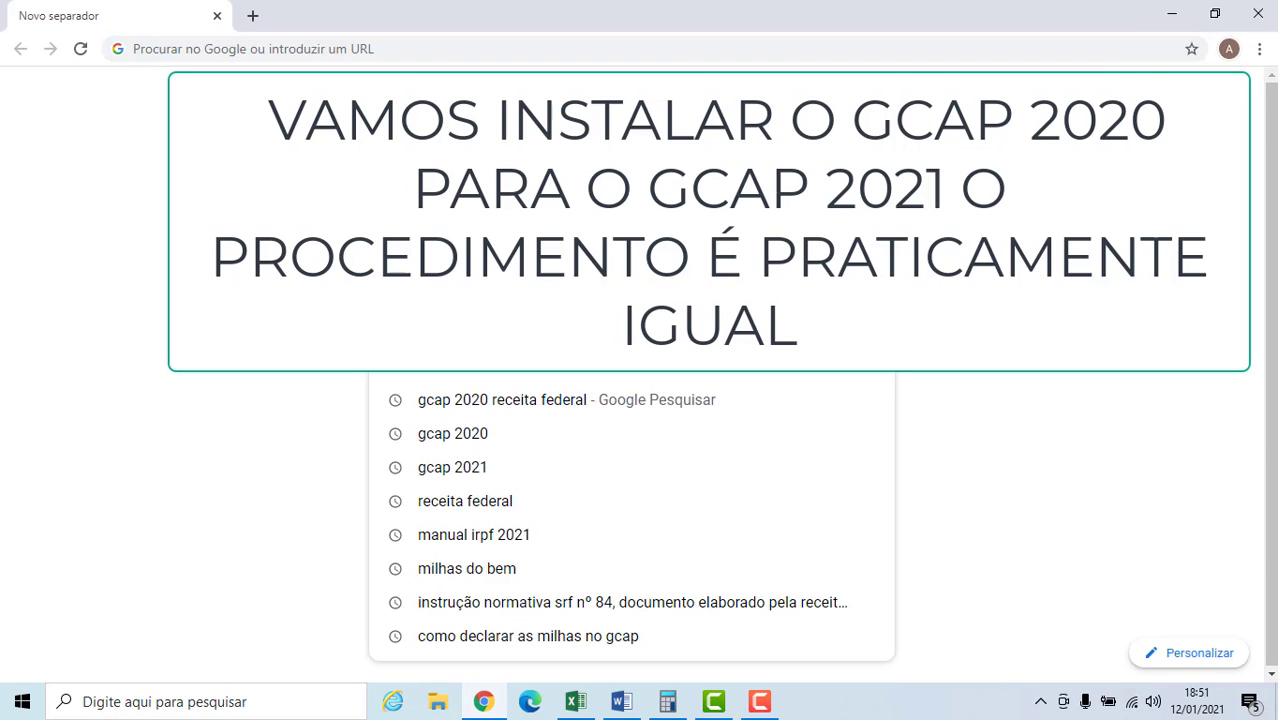
pyautogui.click(466, 412)
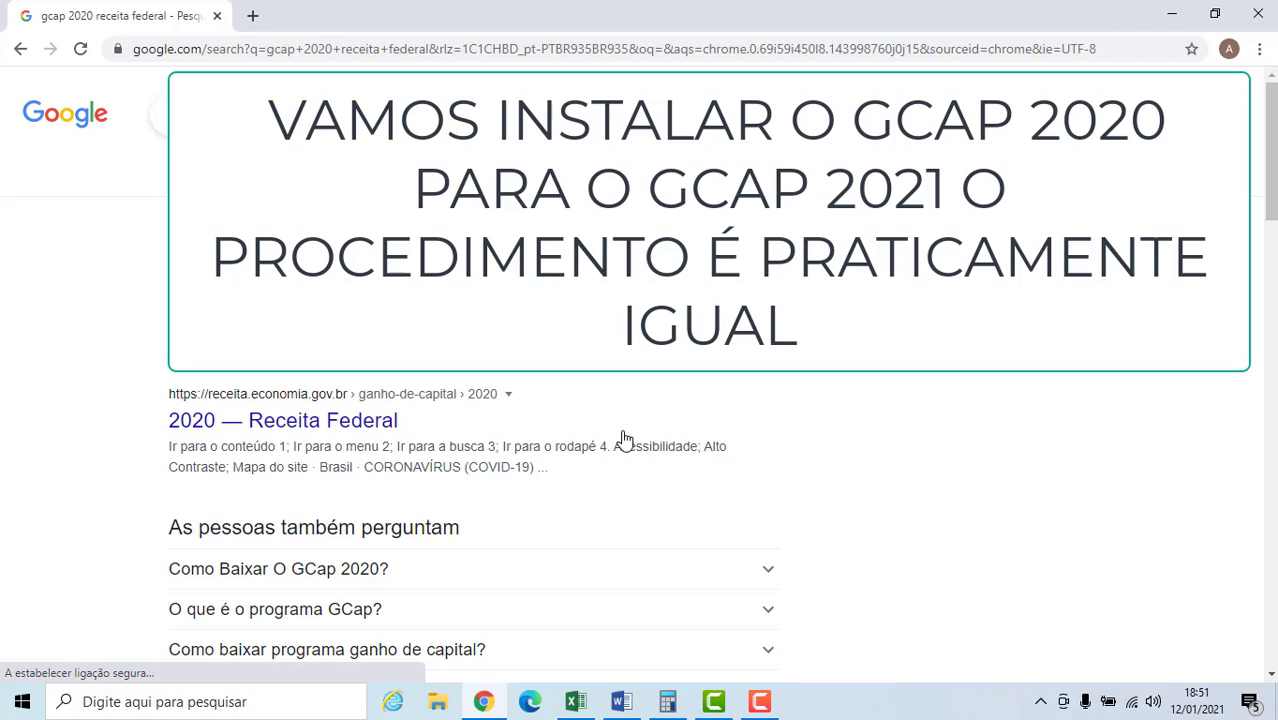
pyautogui.moveTo(1270, 150)
pyautogui.mouseDown()
pyautogui.moveTo(1270, 247)
pyautogui.moveTo(1270, 148)
pyautogui.mouseUp()
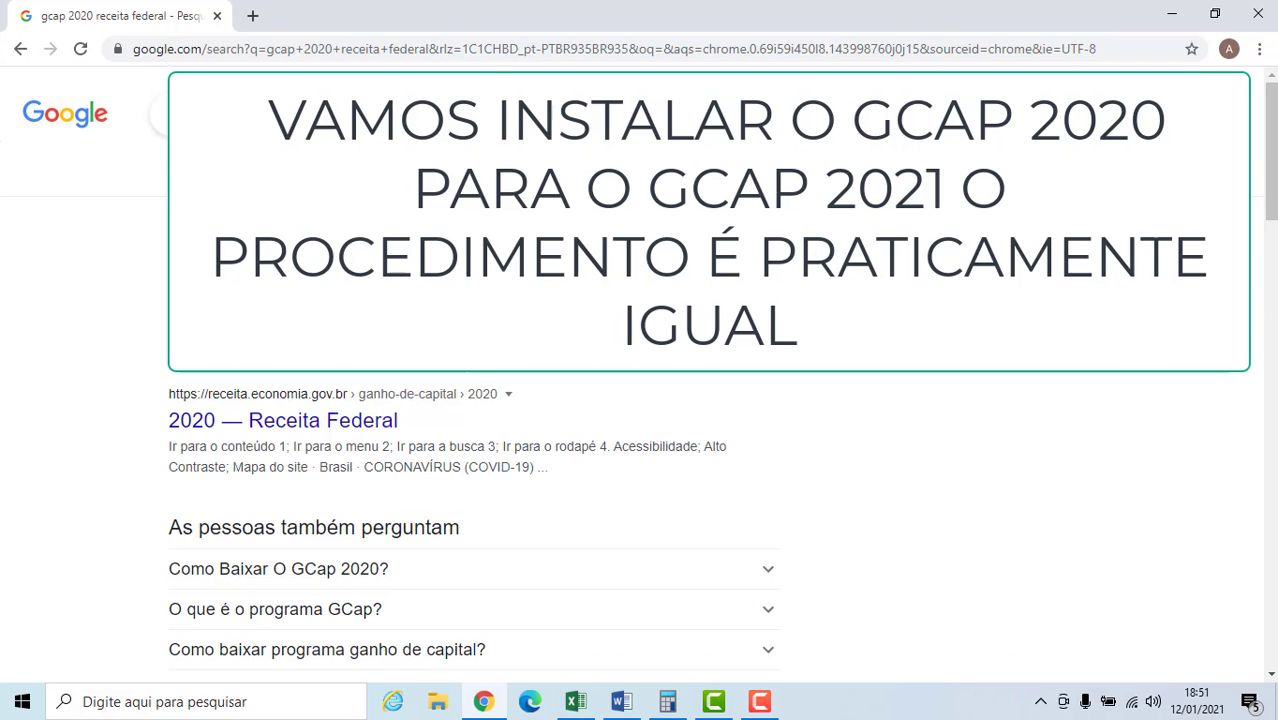
pyautogui.click(300, 280)
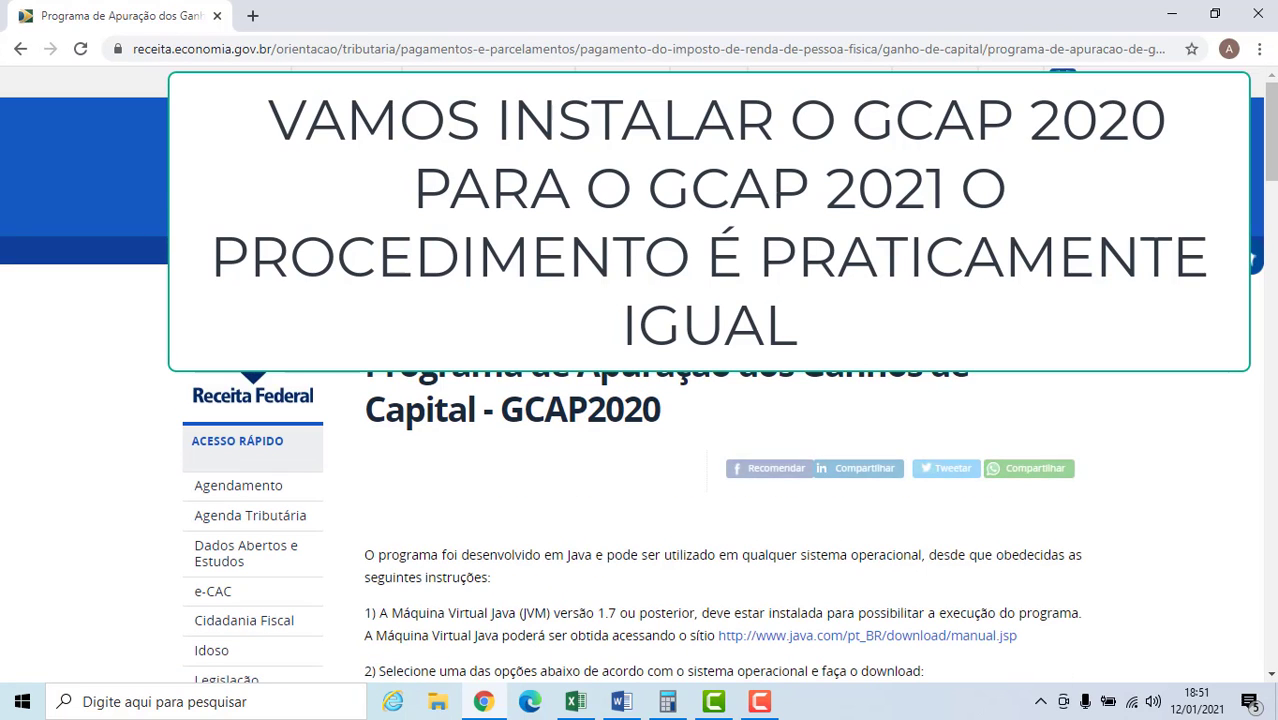
# Download the Windows installer GCAP2020win32v1.3.exe from the GCAP2020 program page.
pyautogui.scroll(-2, 1275, 197)
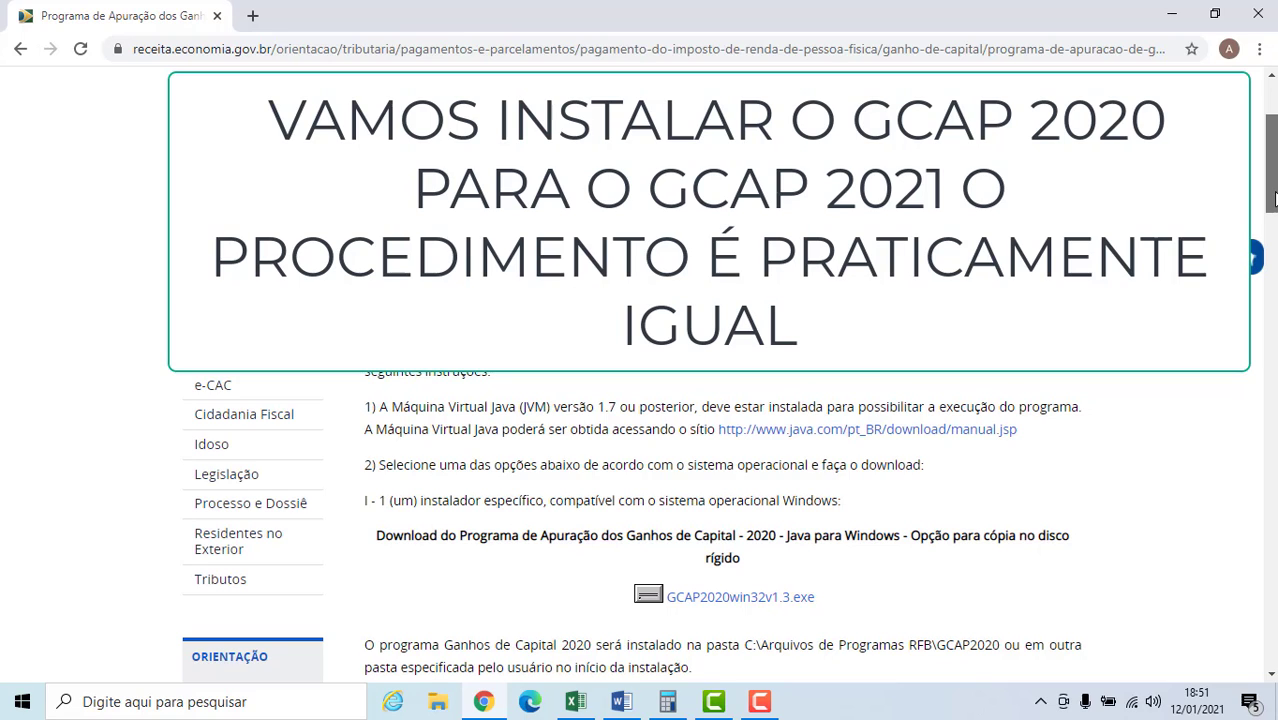
pyautogui.moveTo(1276, 199); pyautogui.dragTo(1274, 205)
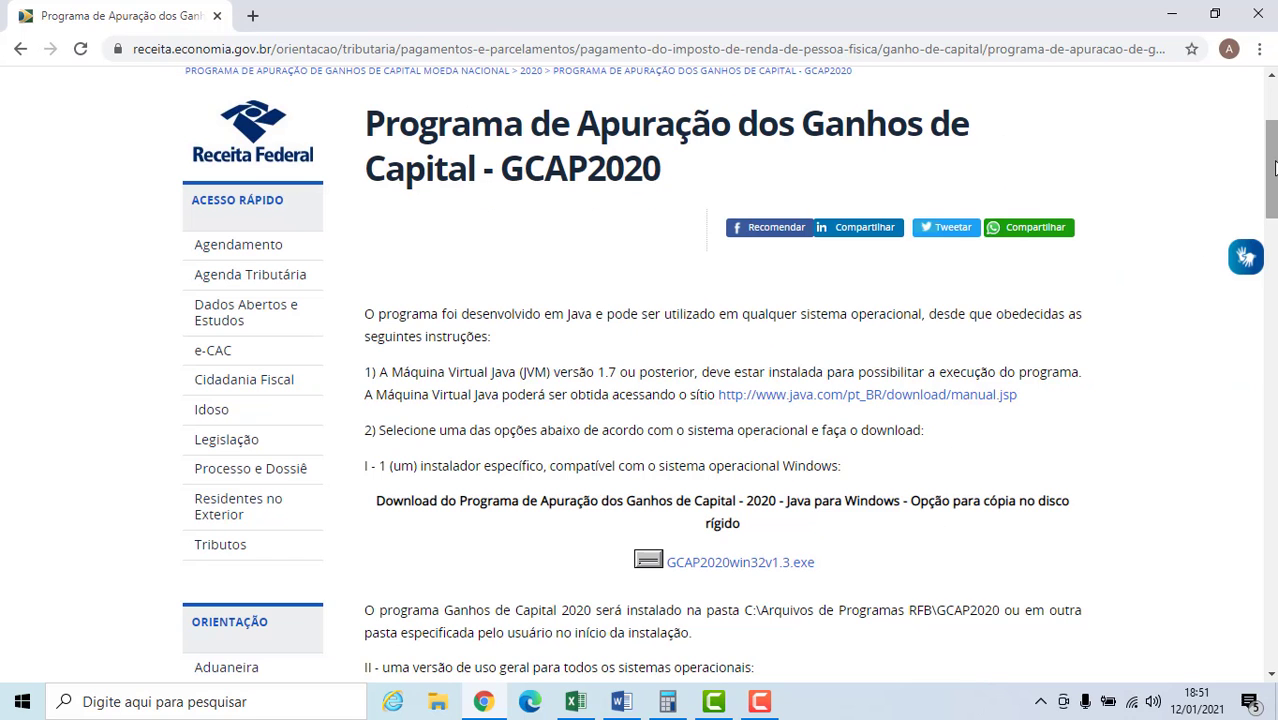
pyautogui.scroll(-4, 1270, 170)
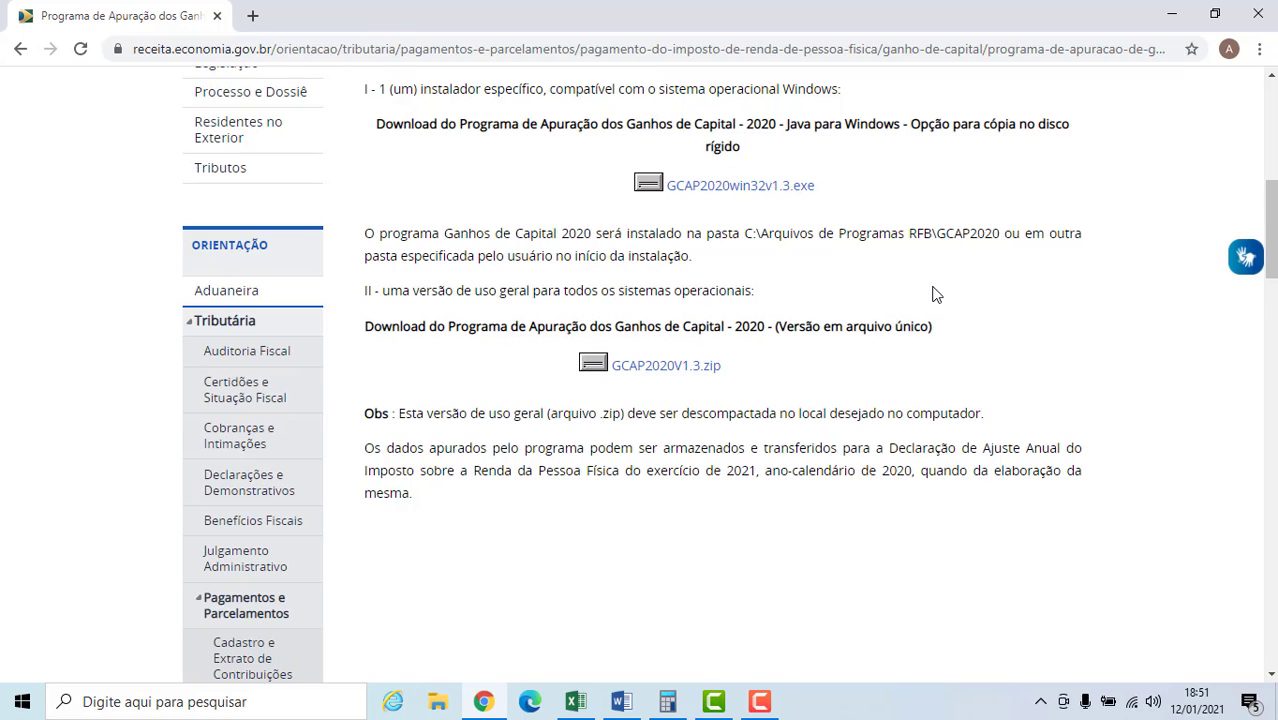
pyautogui.scroll(2, 1270, 215)
pyautogui.moveTo(1271, 204); pyautogui.dragTo(1271, 192)
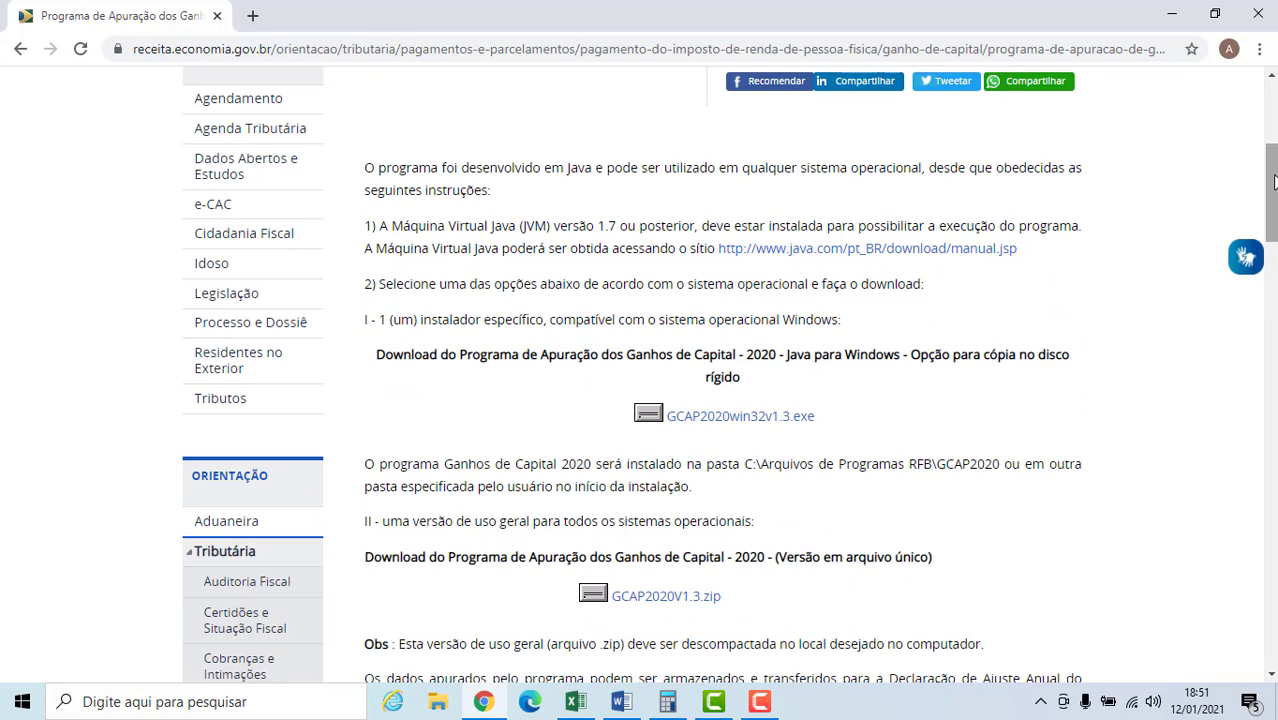
pyautogui.rightClick(697, 418)
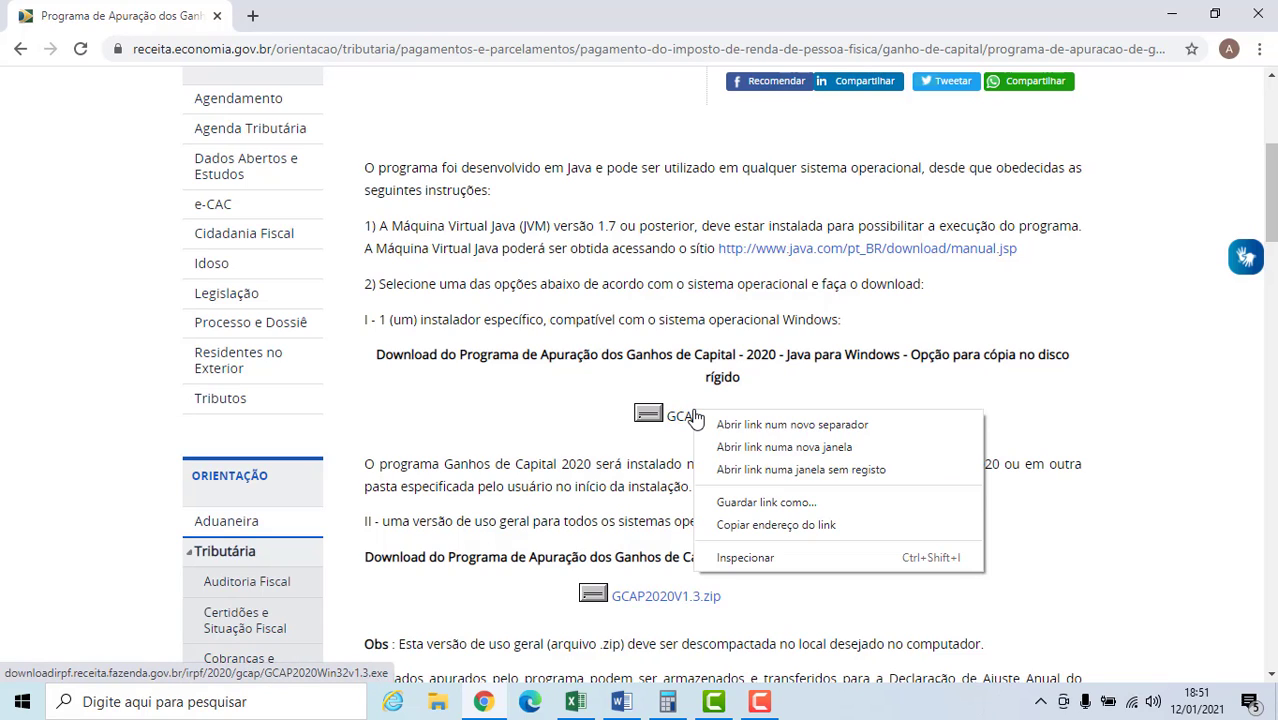
pyautogui.click(726, 424)
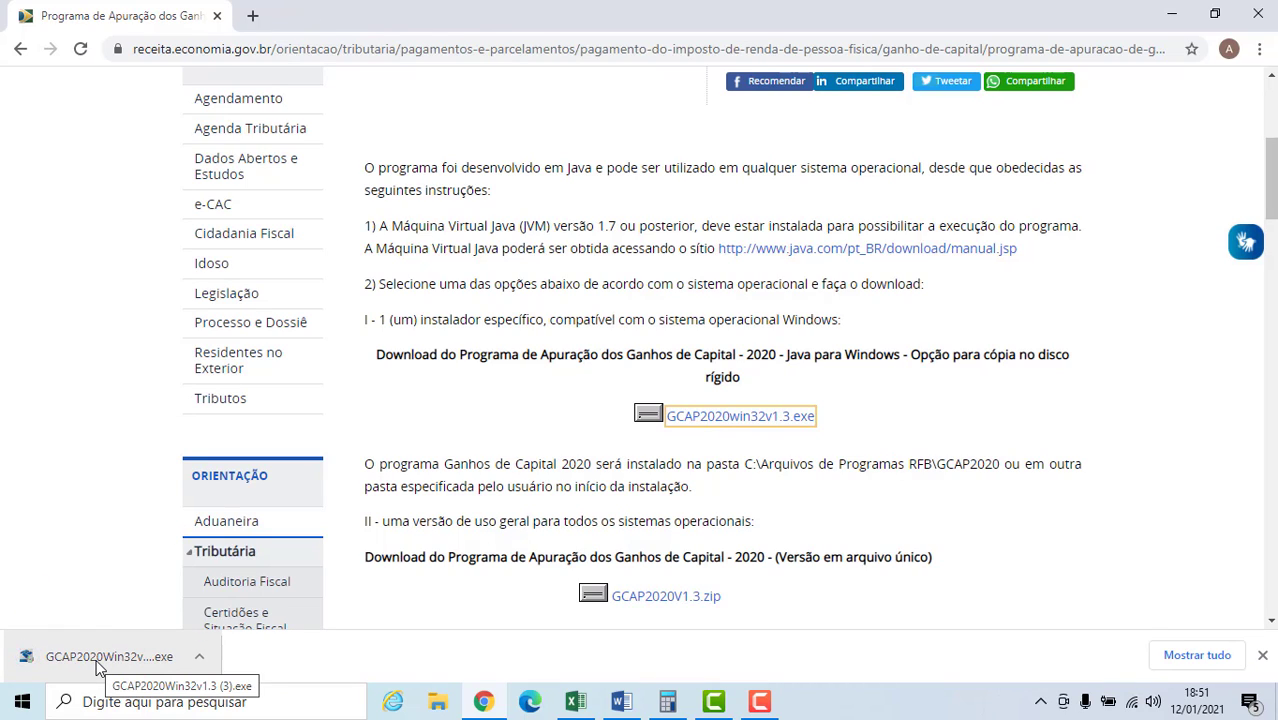
# Run the downloaded GCAP 2020 installer, agree to continue and proceed to the Java download site.
pyautogui.click(98, 660)
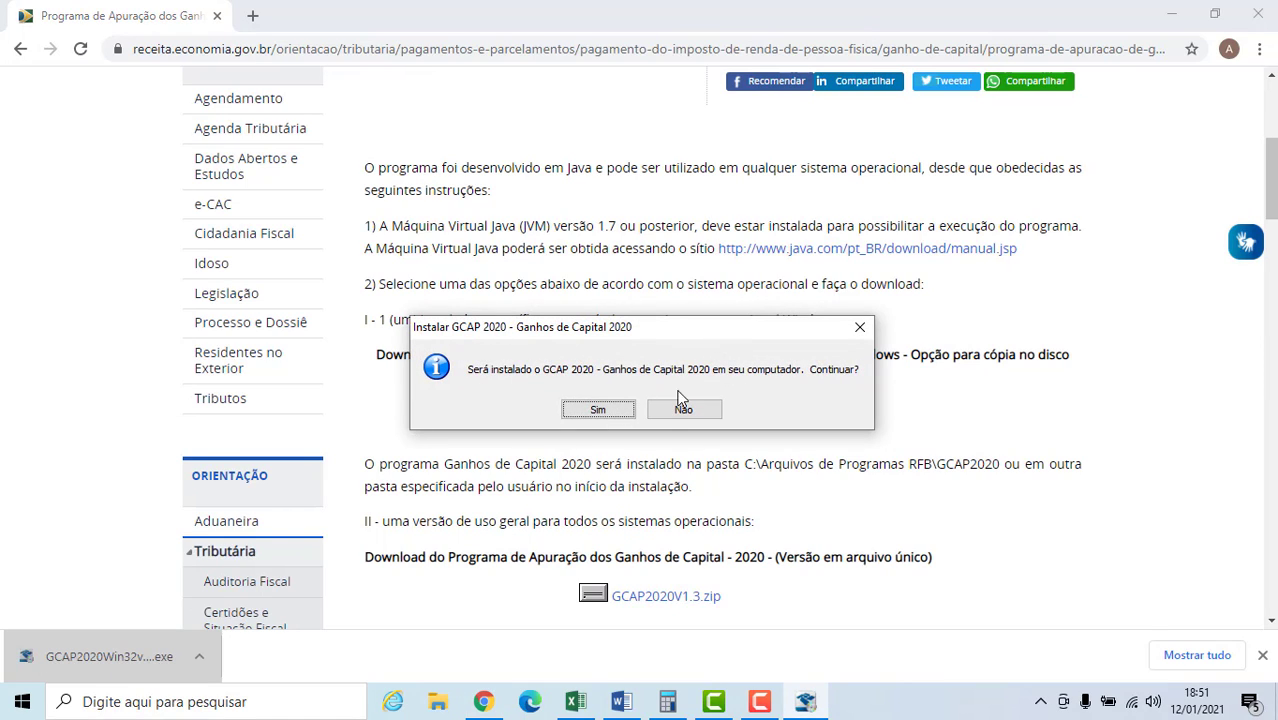
pyautogui.click(596, 410)
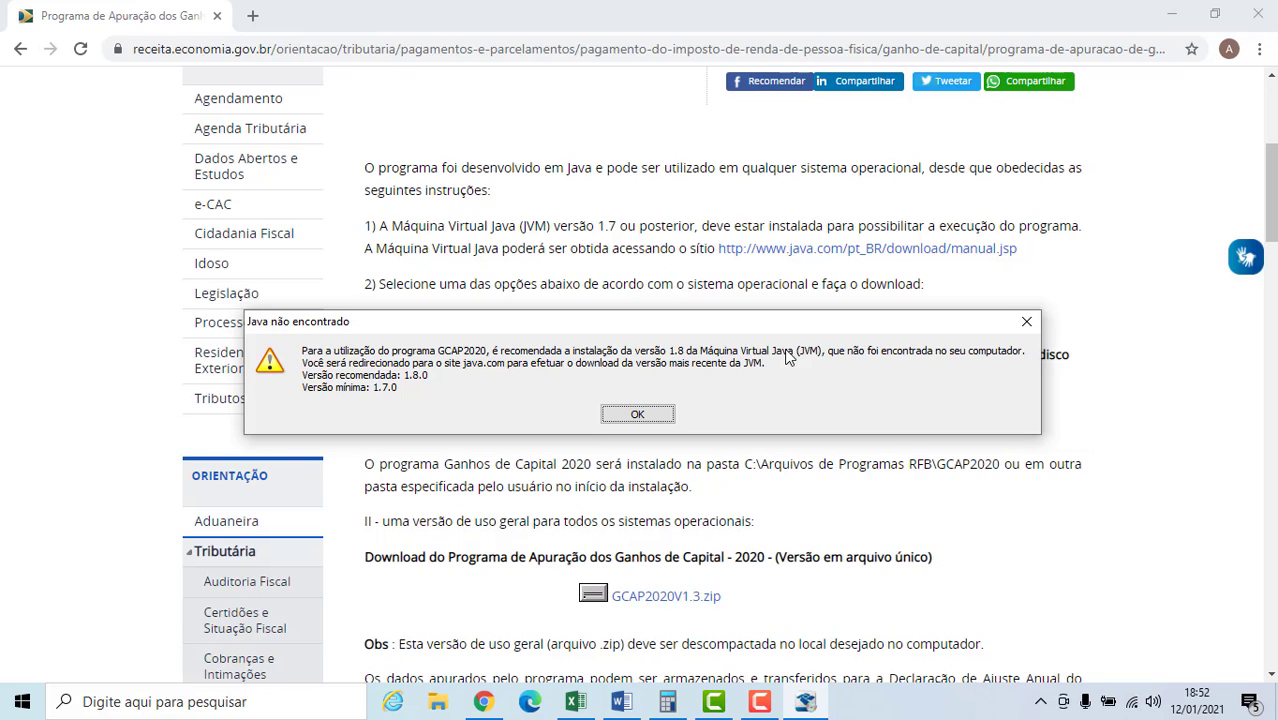
pyautogui.click(641, 416)
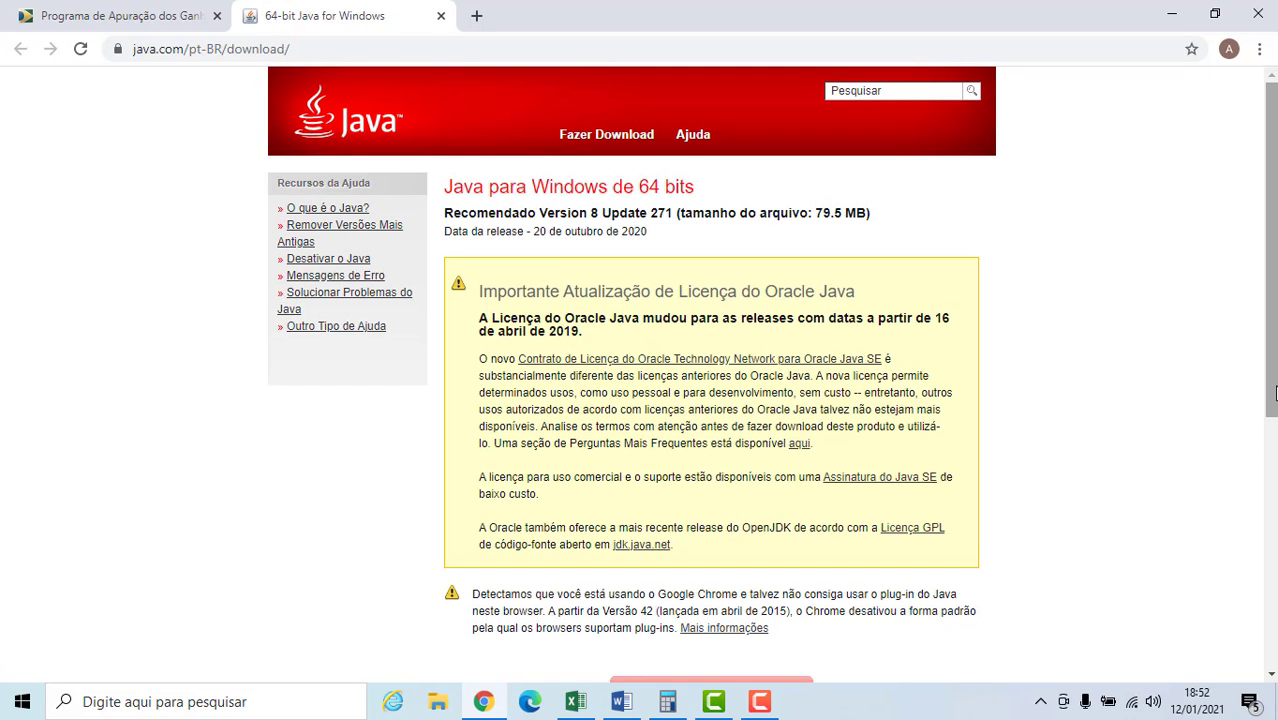
# Accept the licence, download and install Java for 64-bit Windows, and close its finished installer.
pyautogui.moveTo(1274, 393); pyautogui.dragTo(1271, 523)
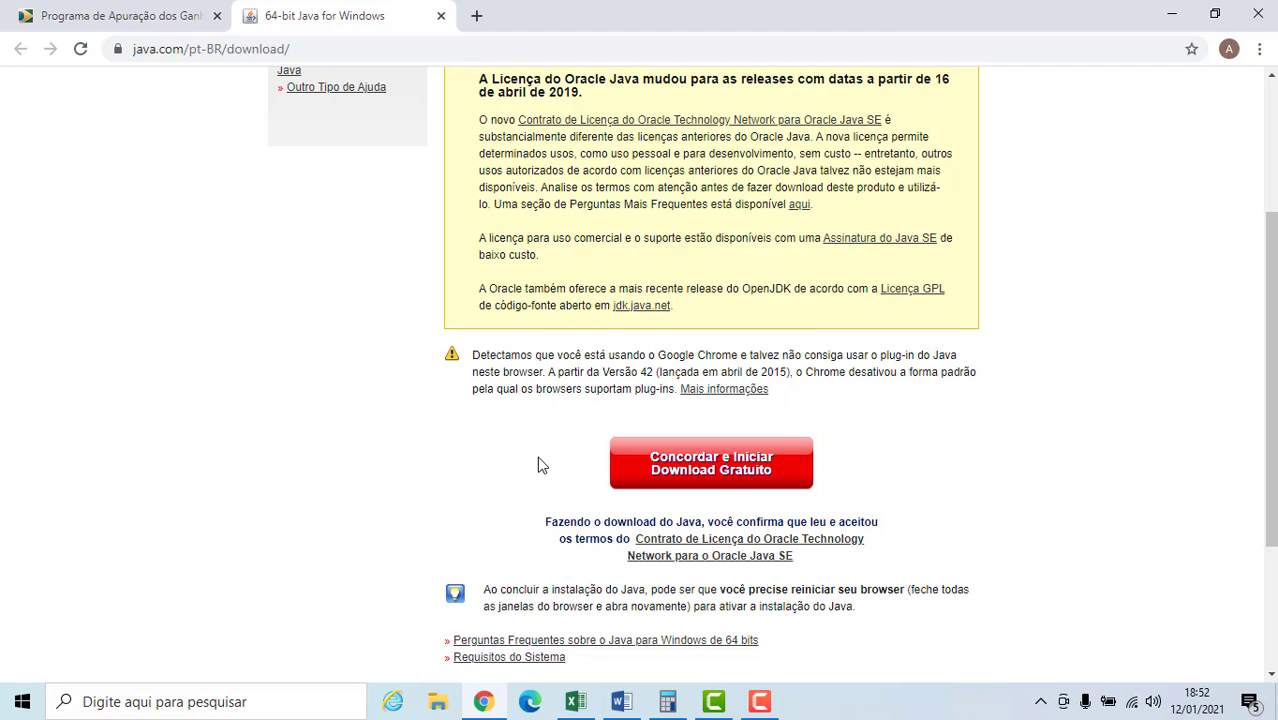
pyautogui.click(703, 488)
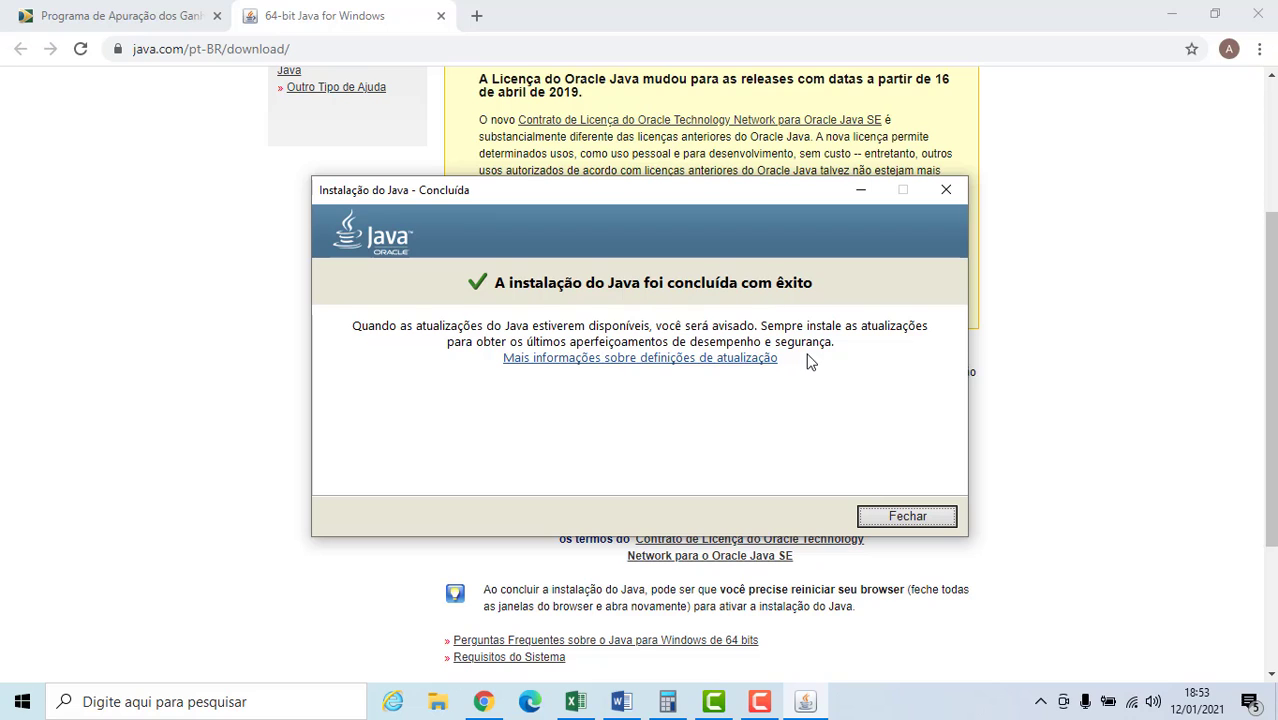
pyautogui.click(906, 517)
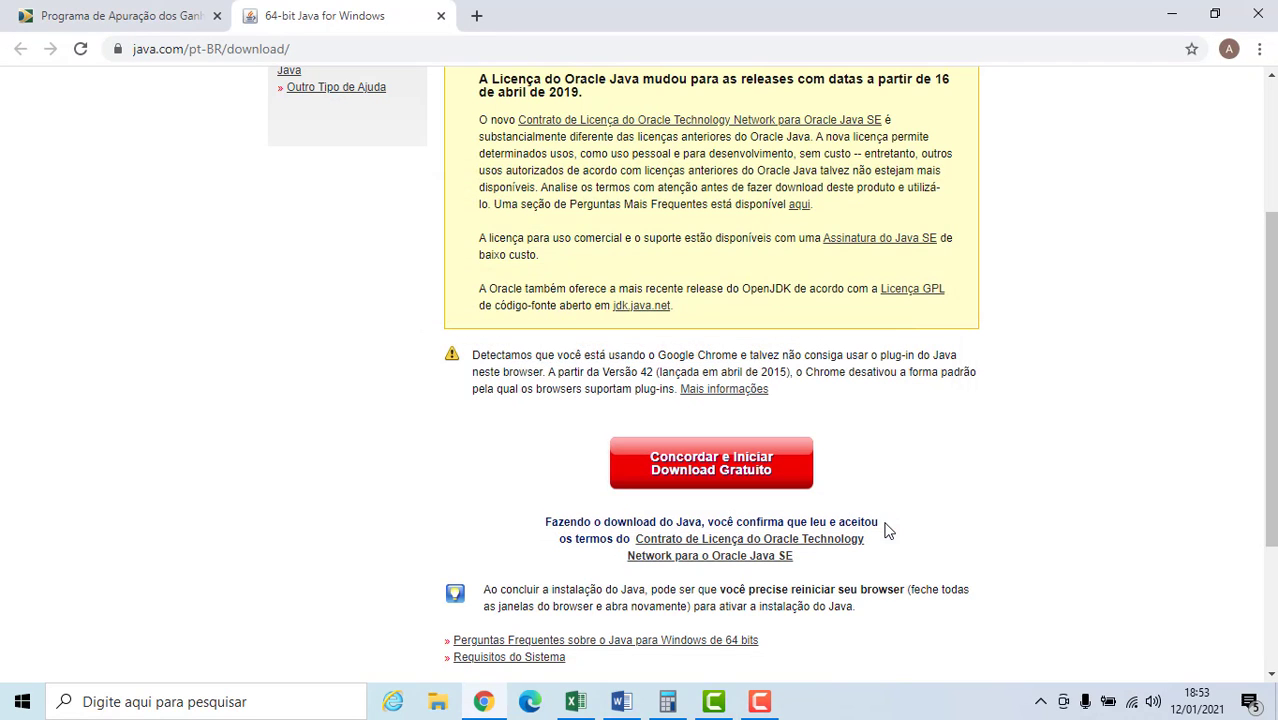
# Return to the GCAP2020 page, download GCAP2020win32v1.3.exe again, run it and agree to install.
pyautogui.click(170, 10)
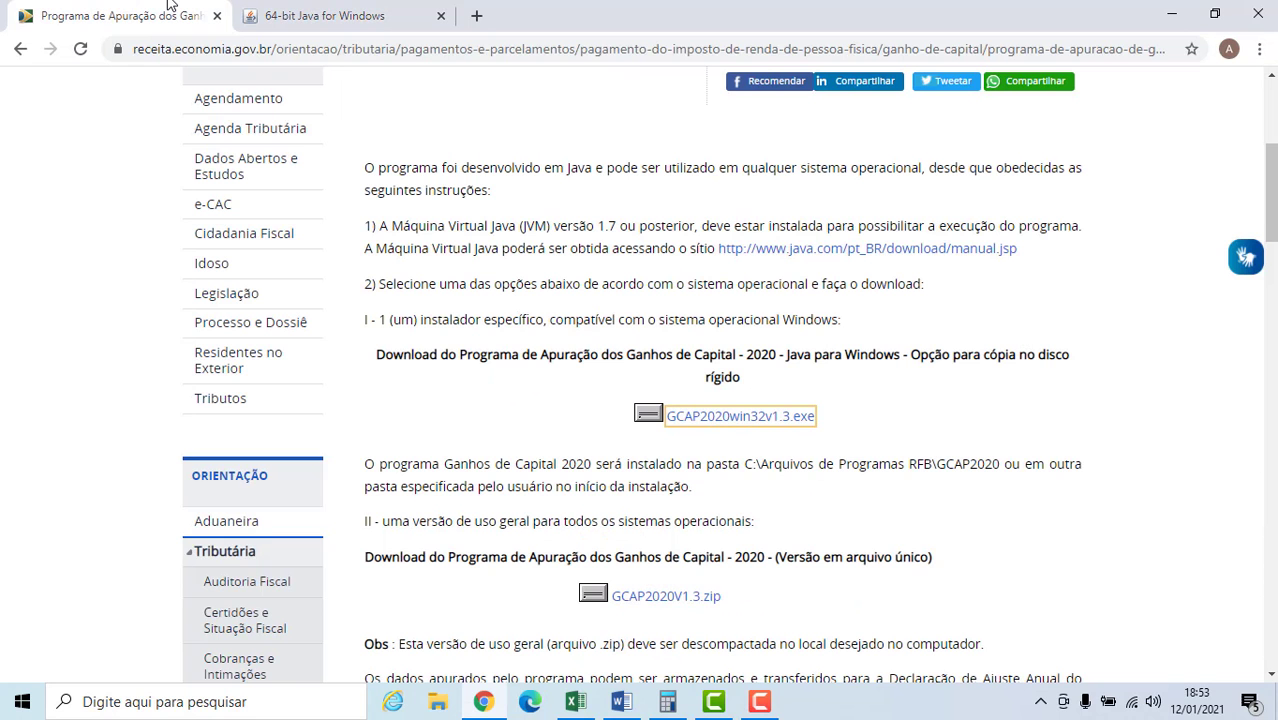
pyautogui.rightClick(700, 422)
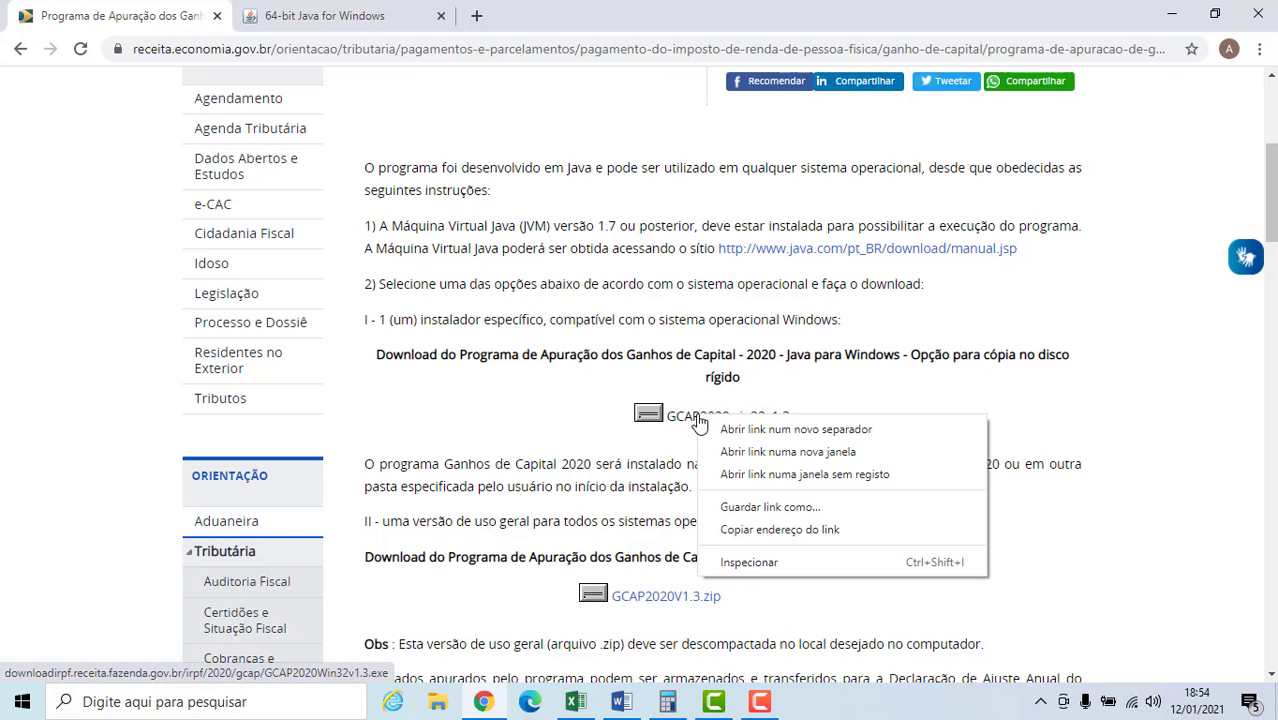
pyautogui.click(725, 428)
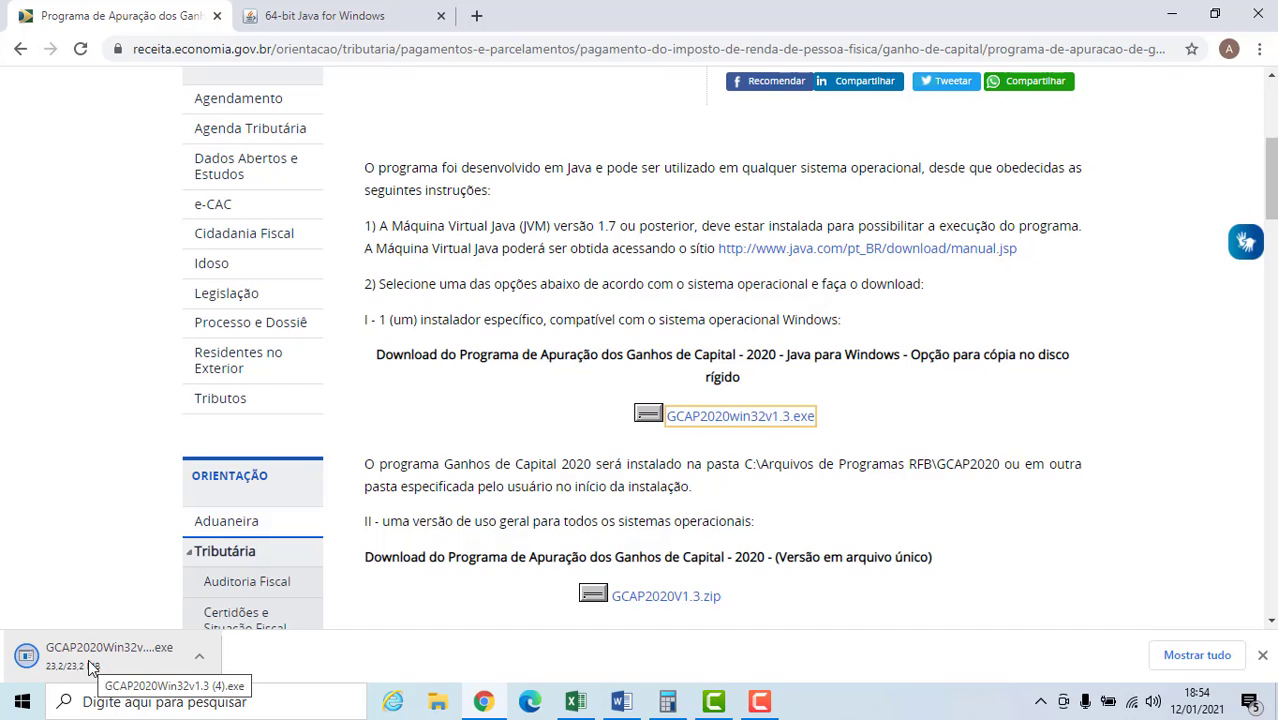
pyautogui.click(88, 661)
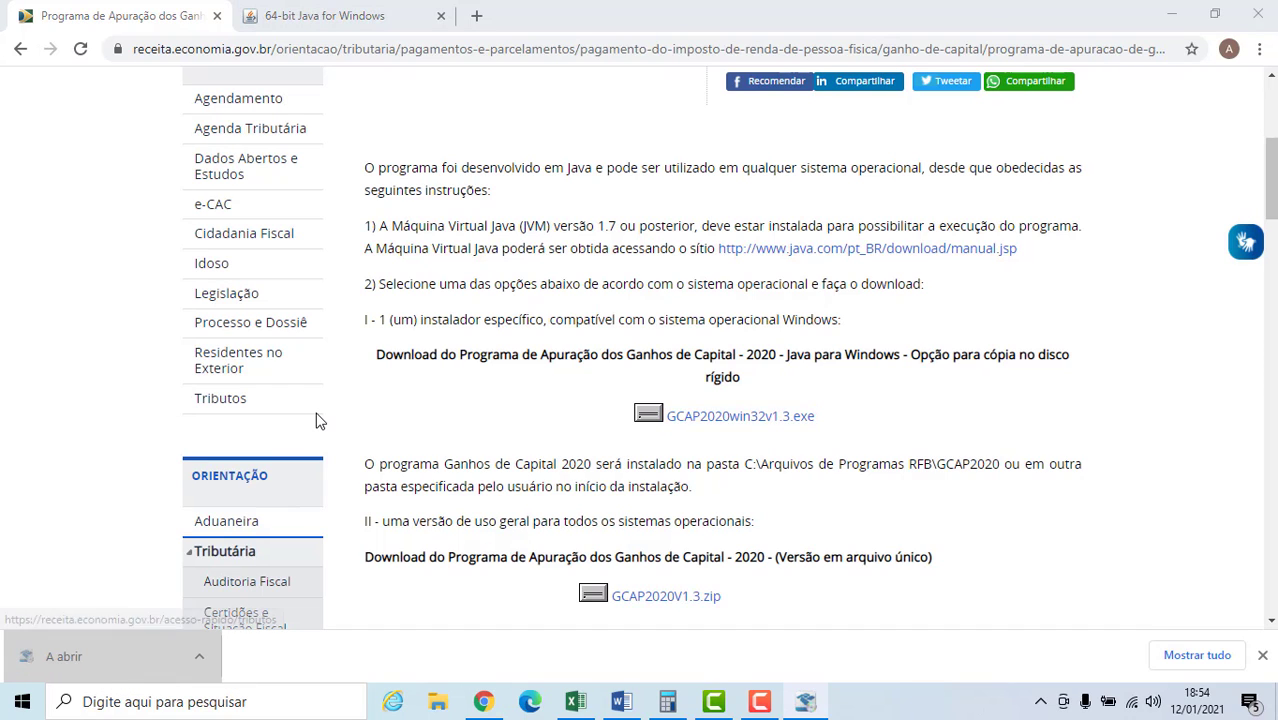
pyautogui.click(597, 410)
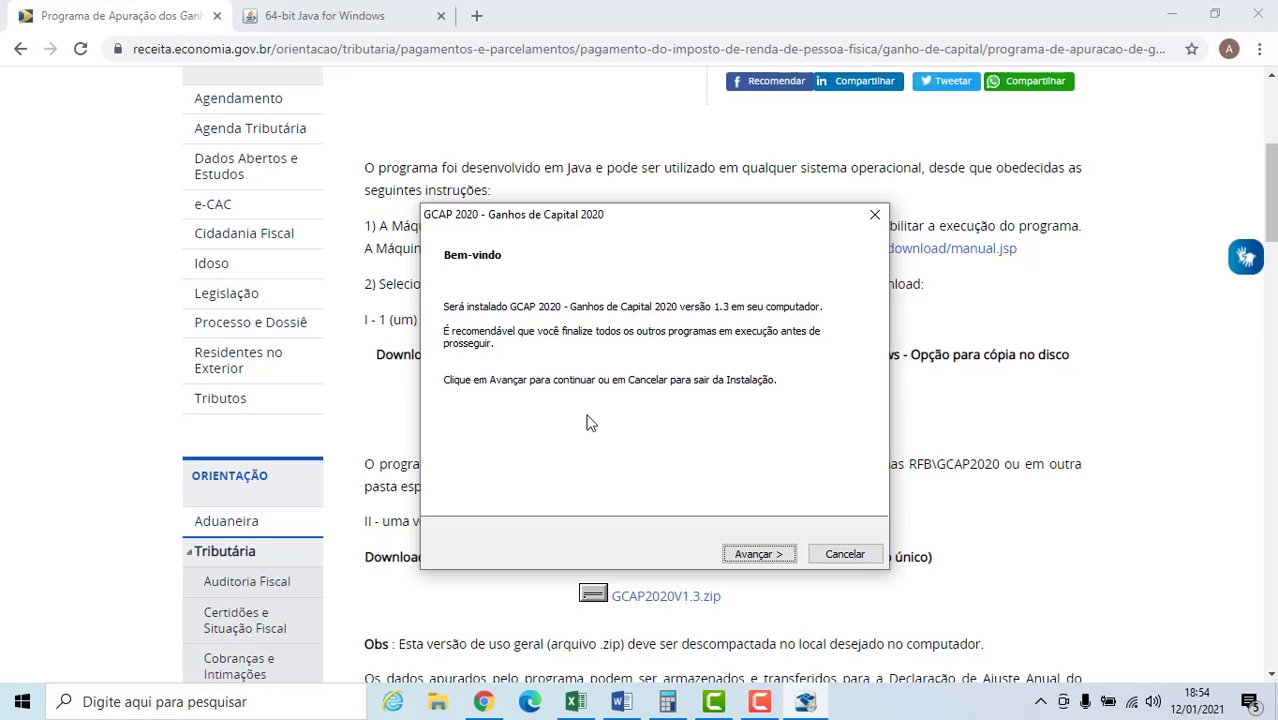
# Install GCAP 2020 in C:\Arquivos de Programas RFB\GCAP2020, keeping the desktop shortcut option enabled, and finish the setup.
pyautogui.click(752, 557)
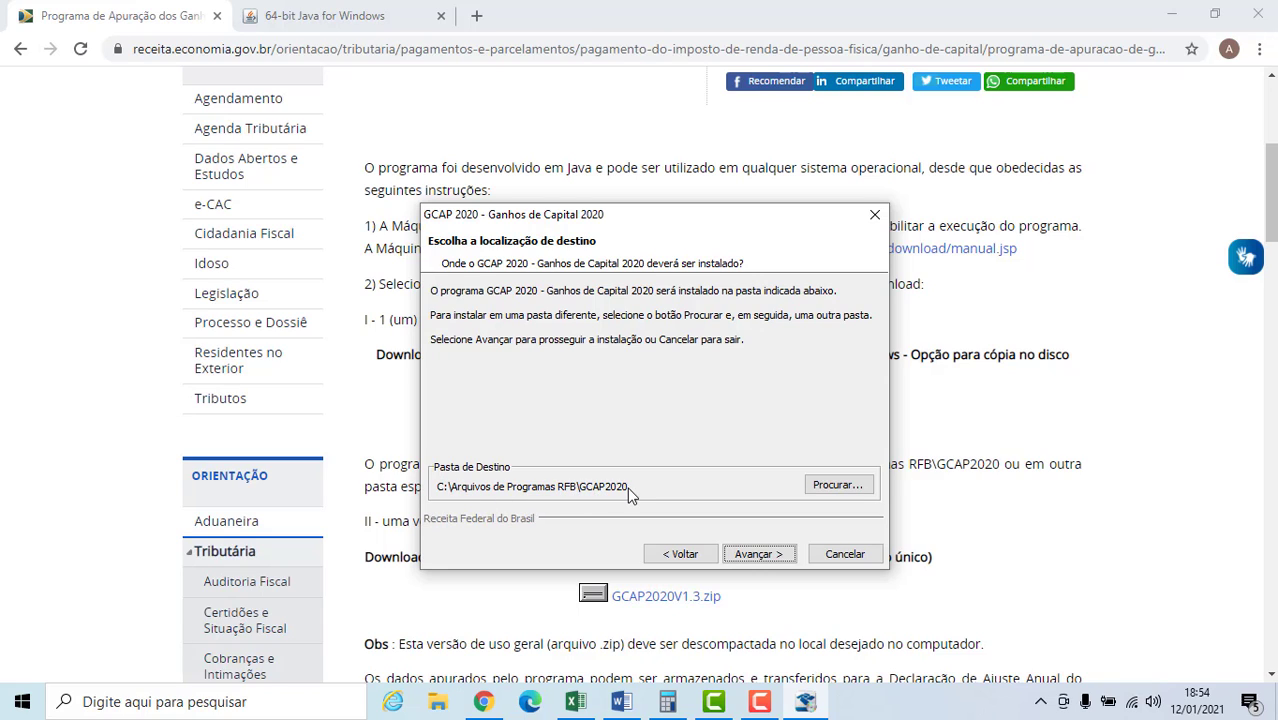
pyautogui.click(755, 556)
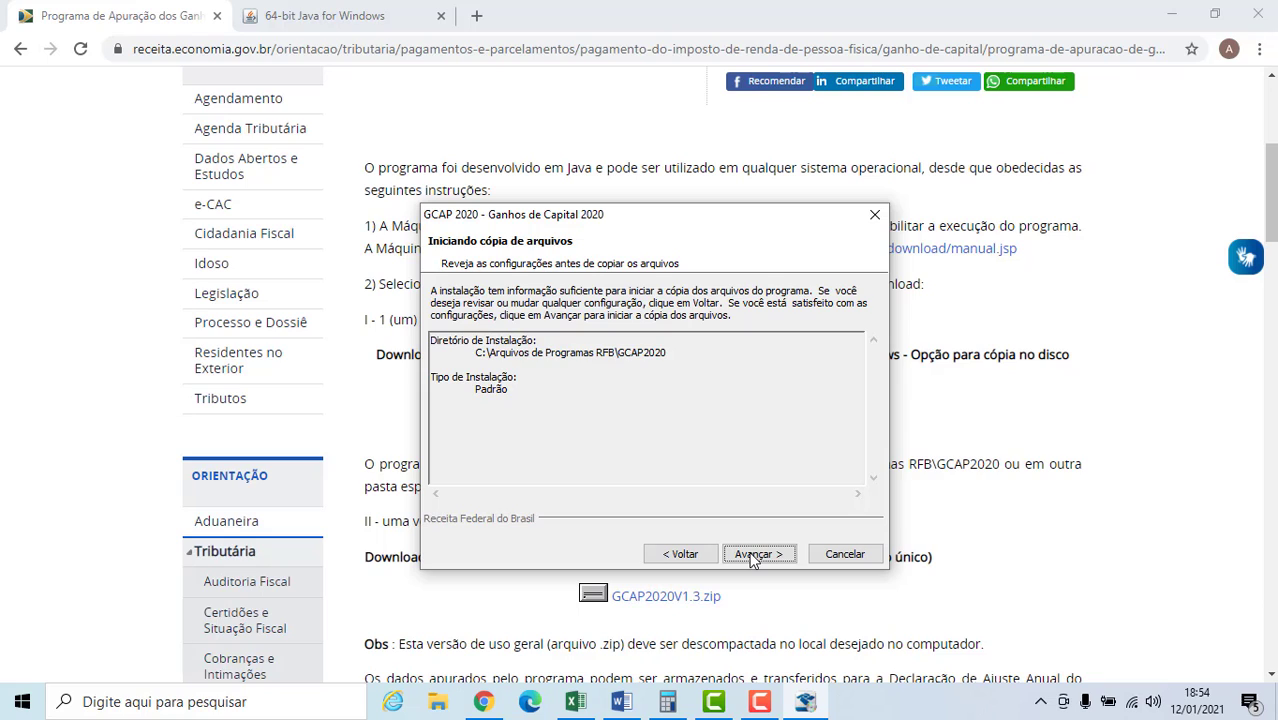
pyautogui.click(755, 555)
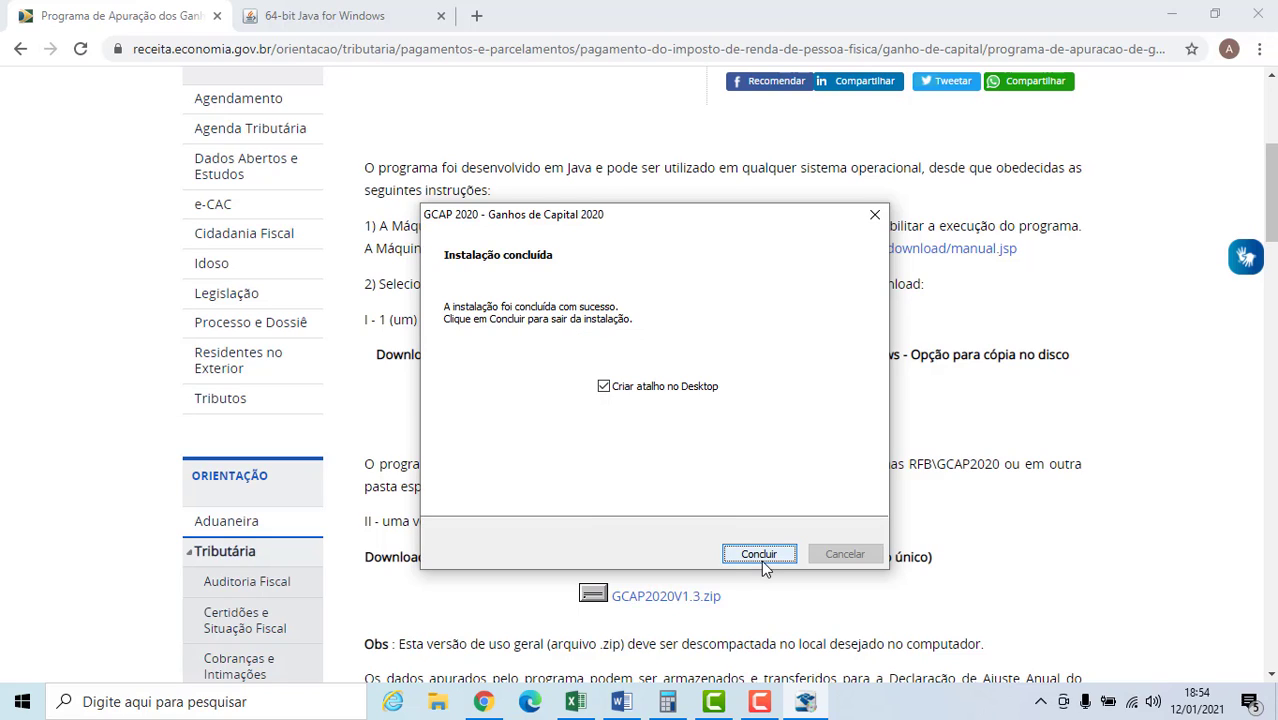
pyautogui.click(604, 387)
pyautogui.click(605, 389)
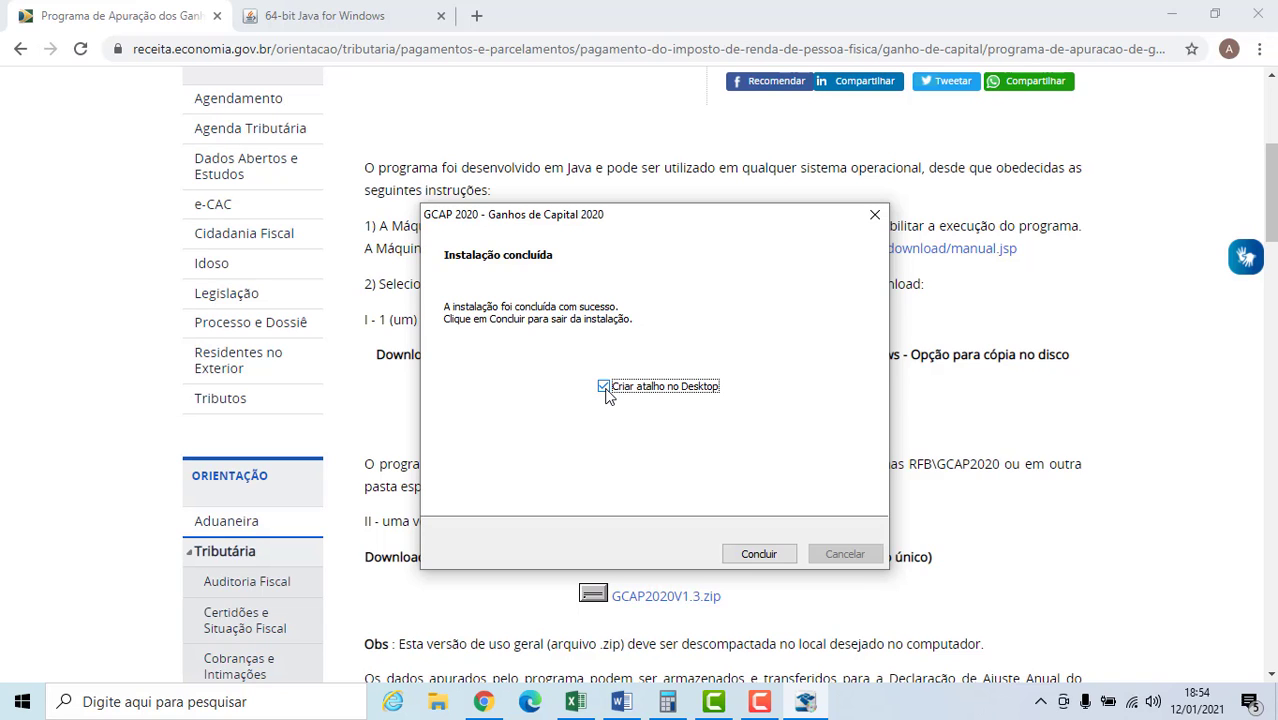
pyautogui.click(744, 553)
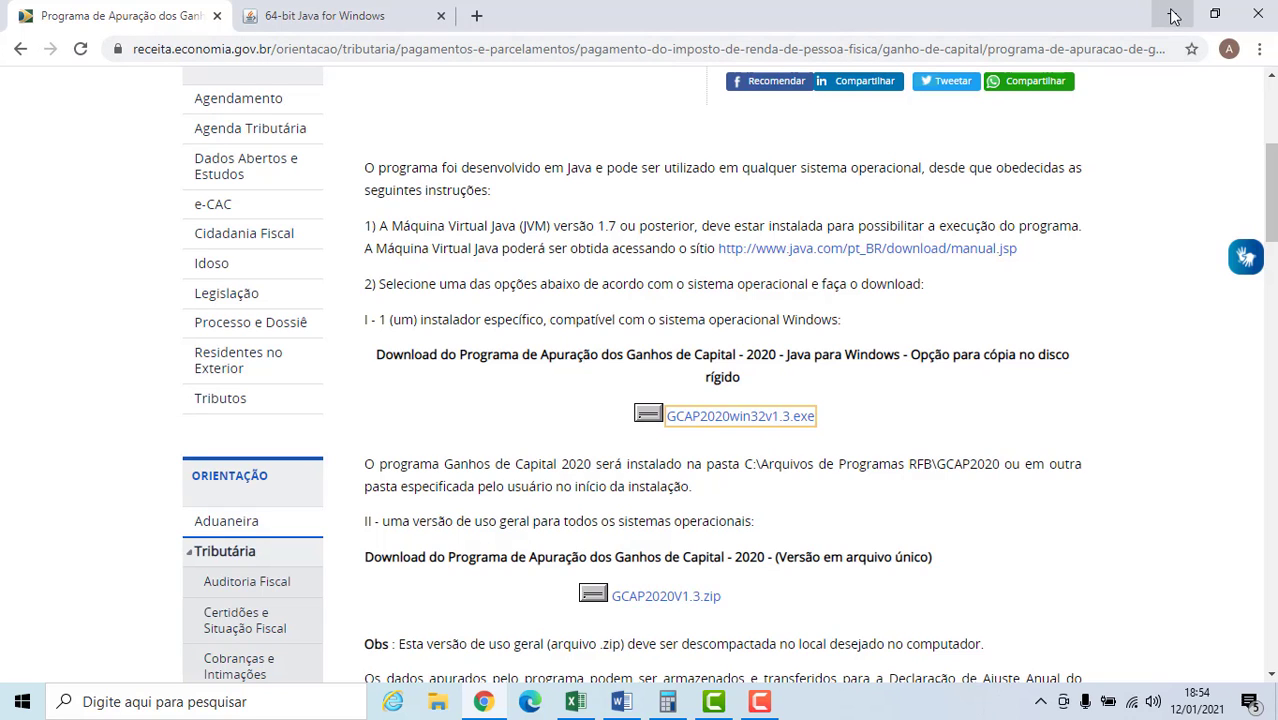
# Close the browser, launch GCAP 2020 from its desktop shortcut and look over its side menu.
pyautogui.click(1262, 12)
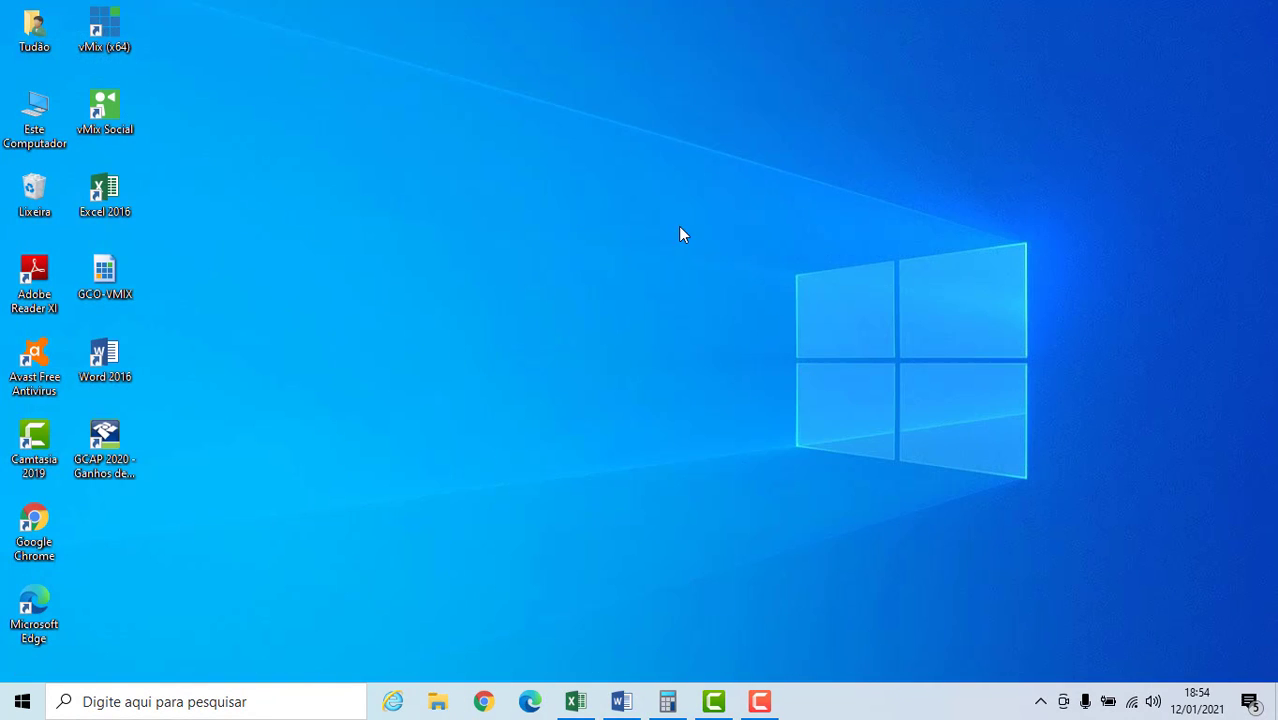
pyautogui.click(101, 452)
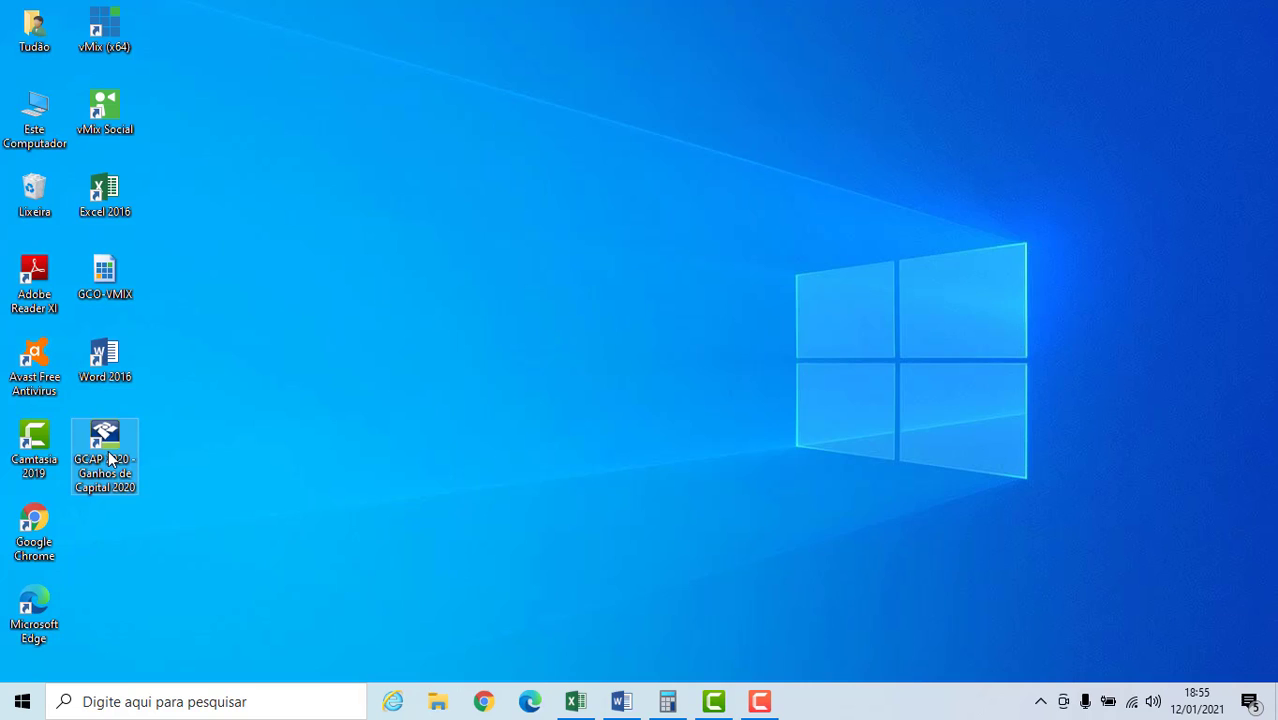
pyautogui.doubleClick(110, 458)
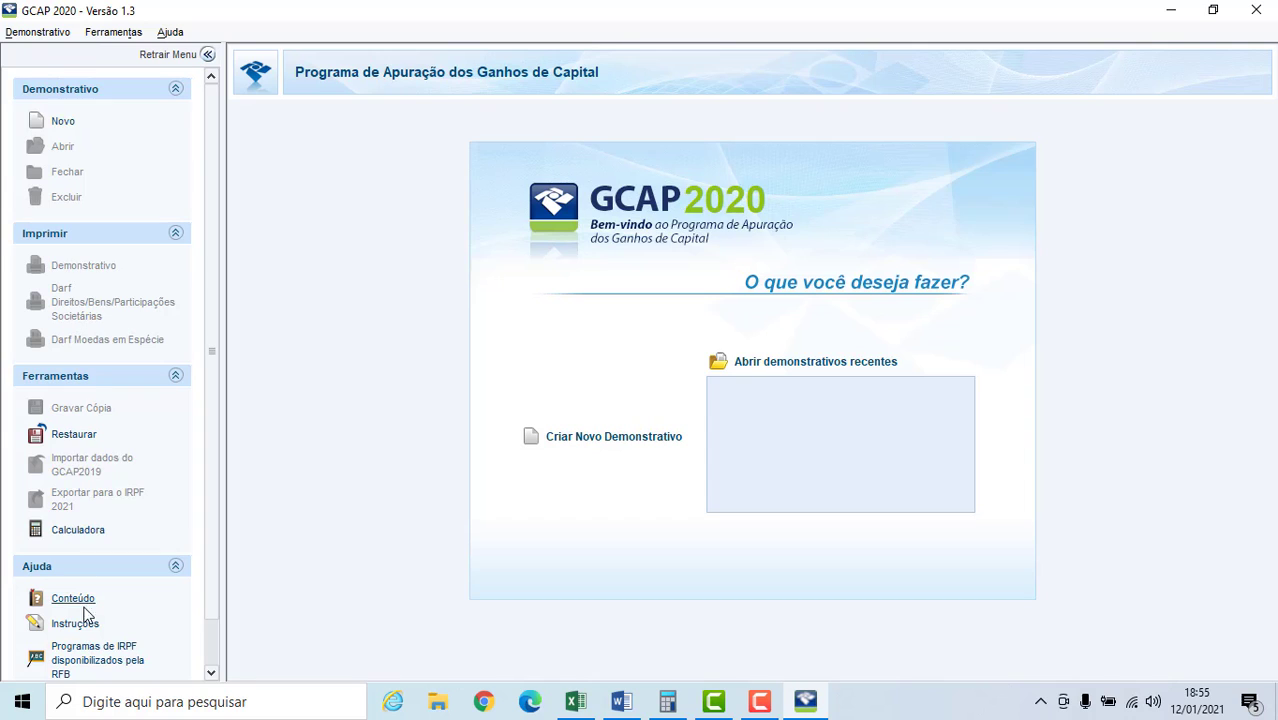
pyautogui.click(210, 629)
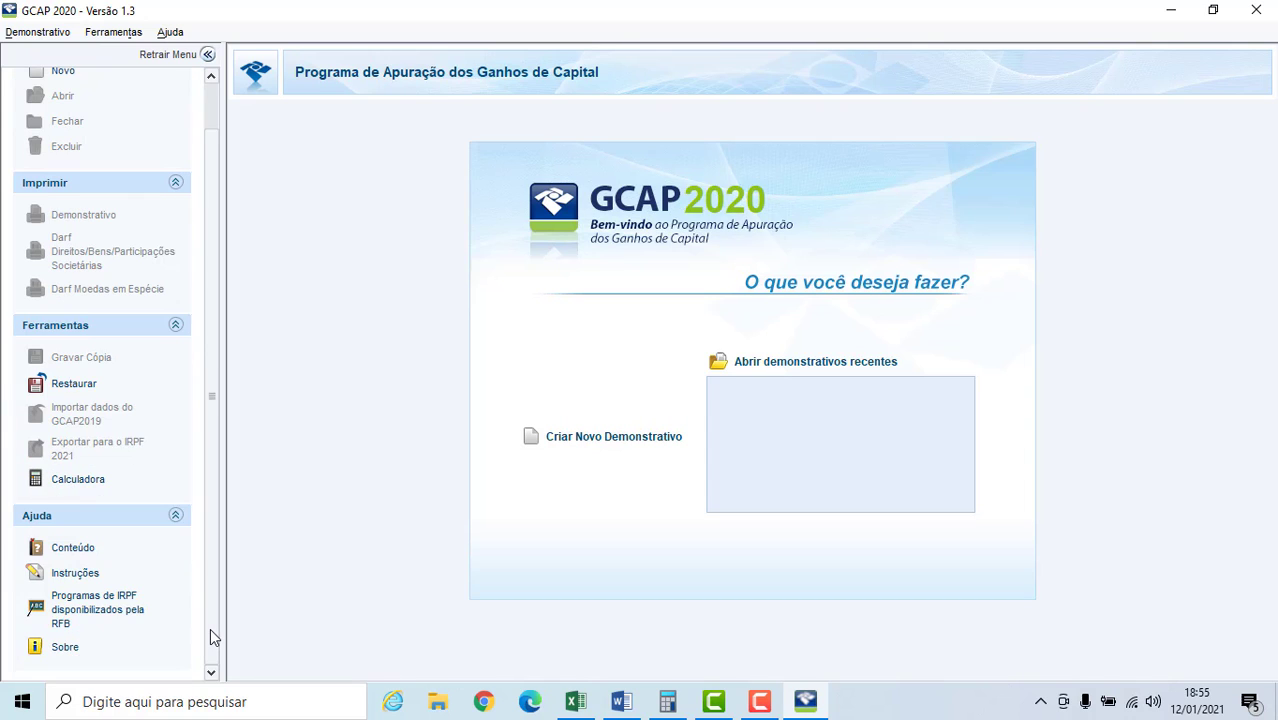
pyautogui.moveTo(210, 629); pyautogui.dragTo(231, 554)
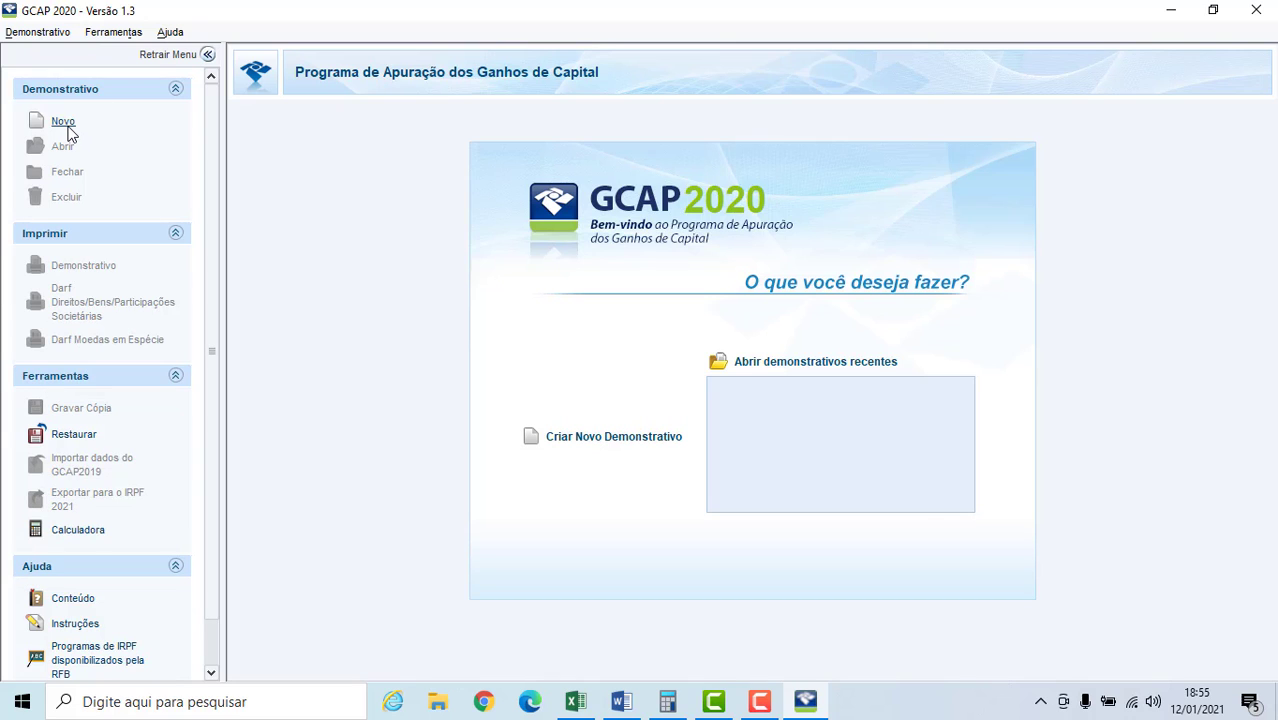
# Start a new demonstrativo and fill in the taxpayer's CPF, area code, telephone number and name.
pyautogui.click(63, 122)
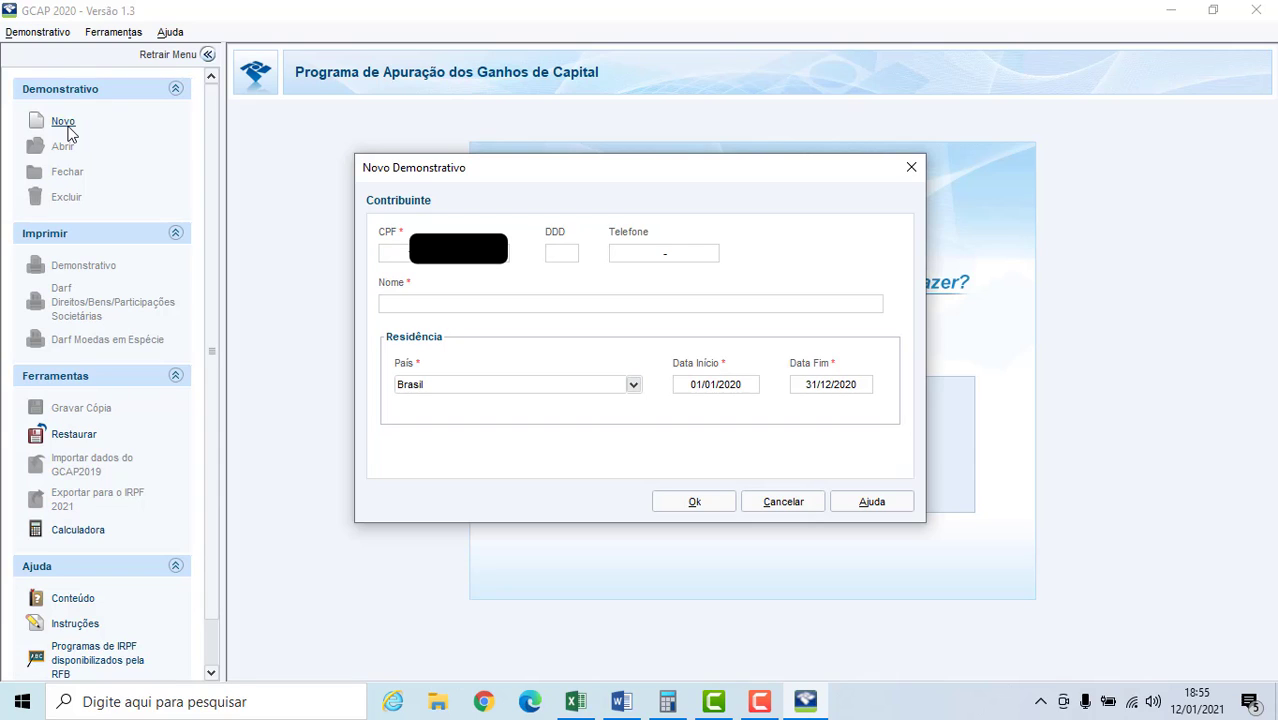
pyautogui.press('Tab')
pyautogui.write('19')
pyautogui.press('Tab')
pyautogui.write('999999999')
pyautogui.click(430, 300)
pyautogui.write('JOA')
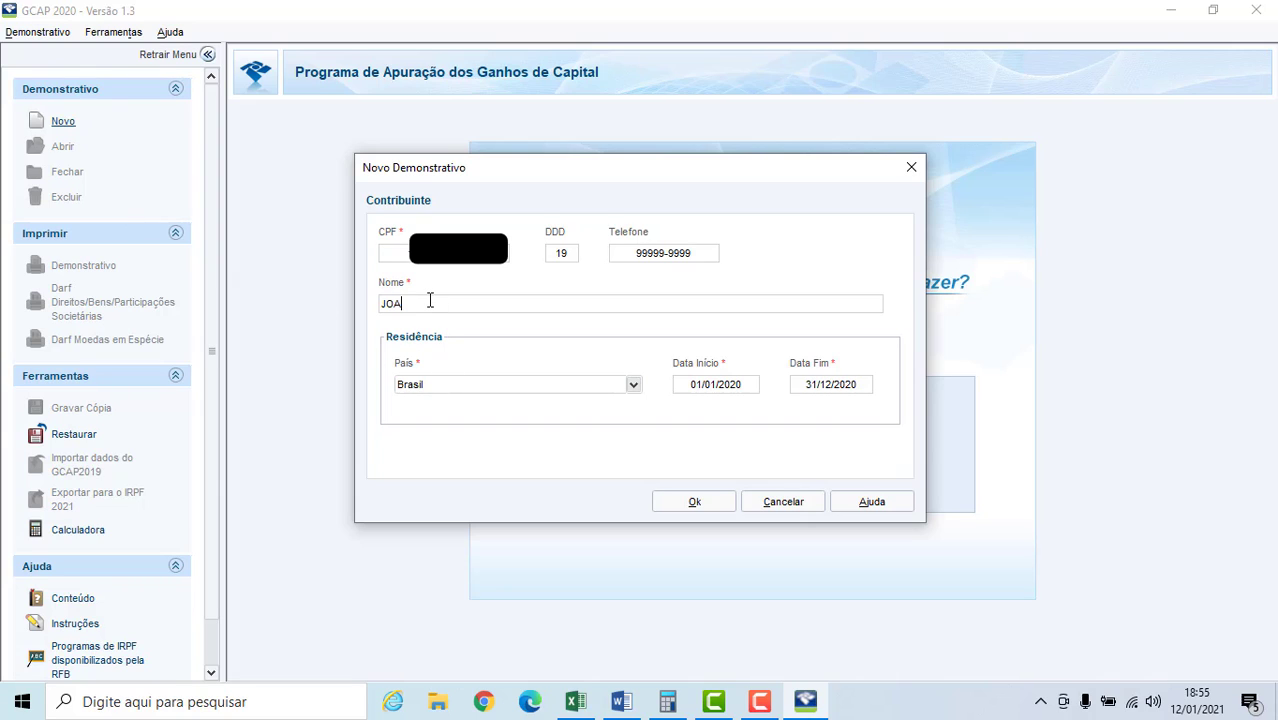
pyautogui.write('O')
# Set the residence end date (Data Fim) to 31/01/2020 and create the demonstrativo.
pyautogui.click(850, 388)
pyautogui.write('31/01/2020')
pyautogui.click(706, 509)
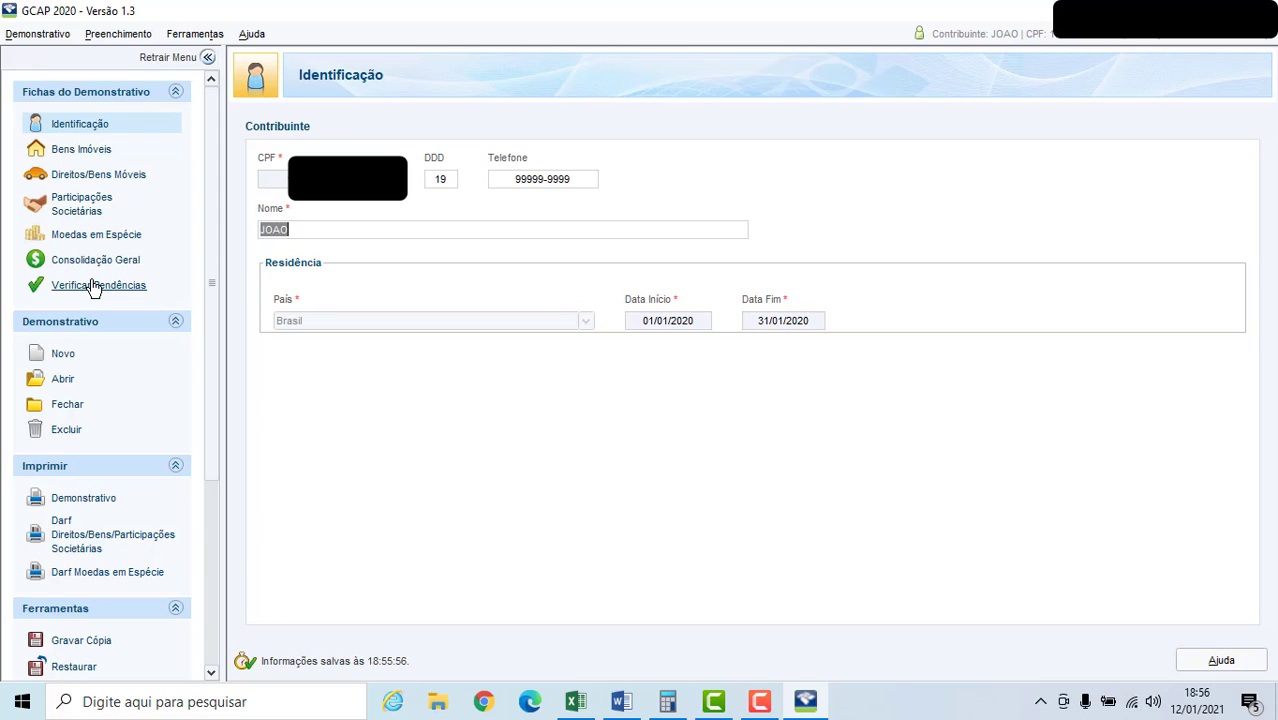
# Add a new movable asset acquired in Brasil, specified as MILHAS AÉREAS and marked as not subject to public registration.
pyautogui.click(103, 176)
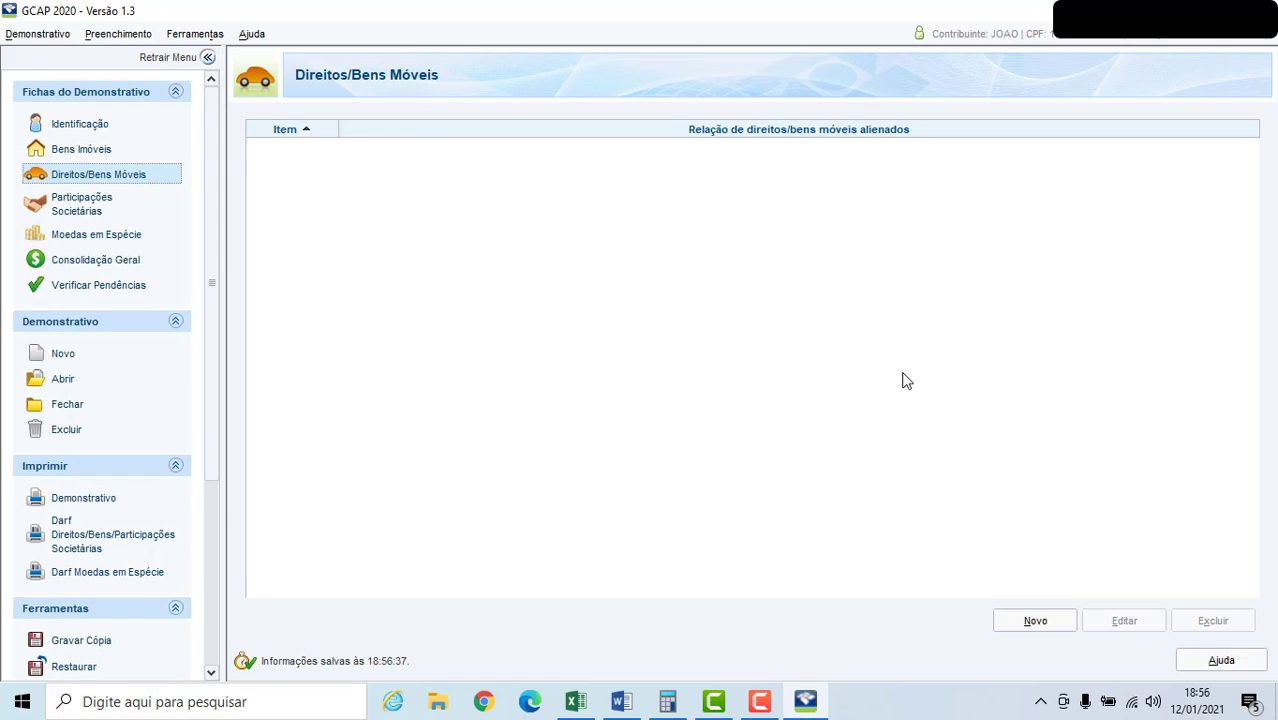
pyautogui.click(1042, 625)
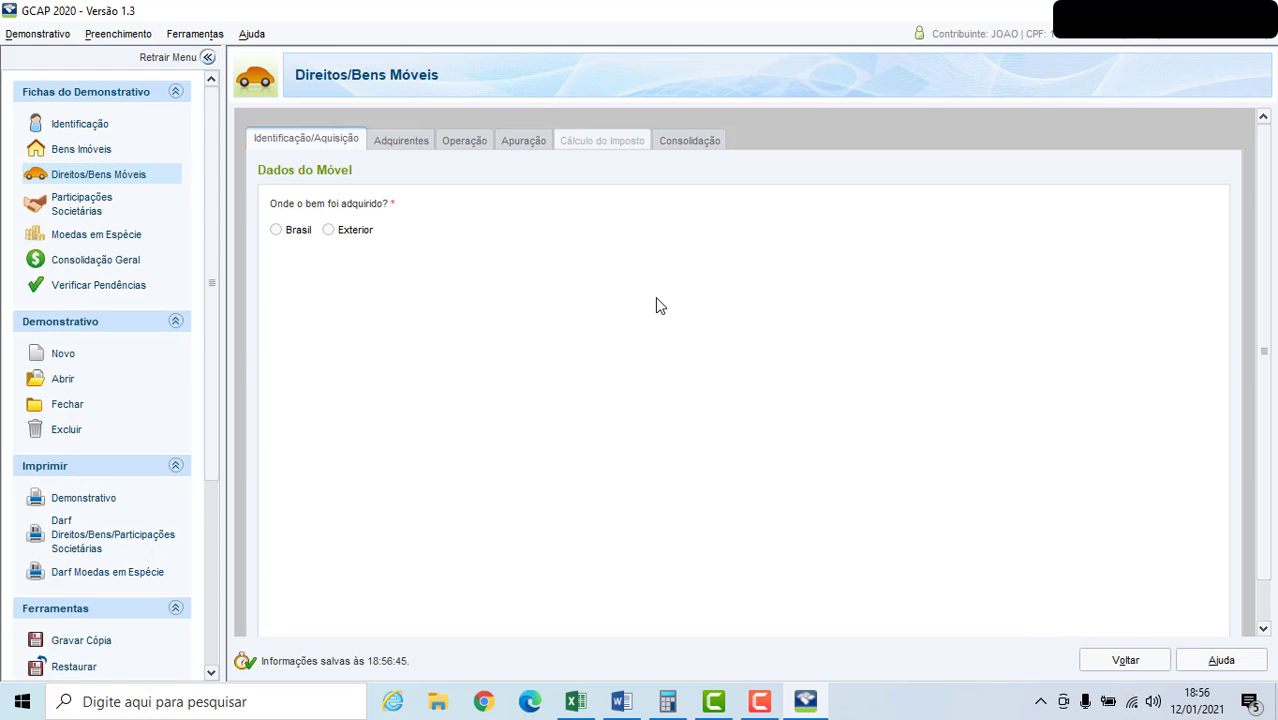
pyautogui.click(276, 231)
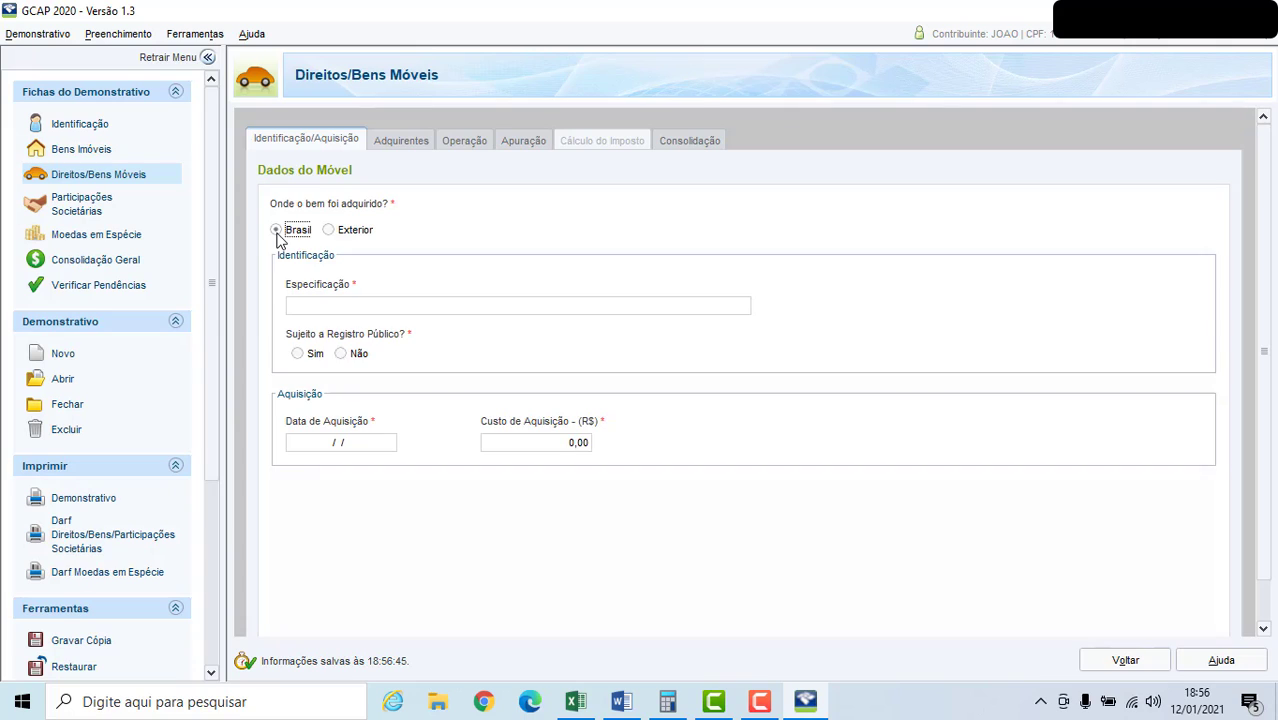
pyautogui.click(307, 312)
pyautogui.write('MILHAS AÉREAS')
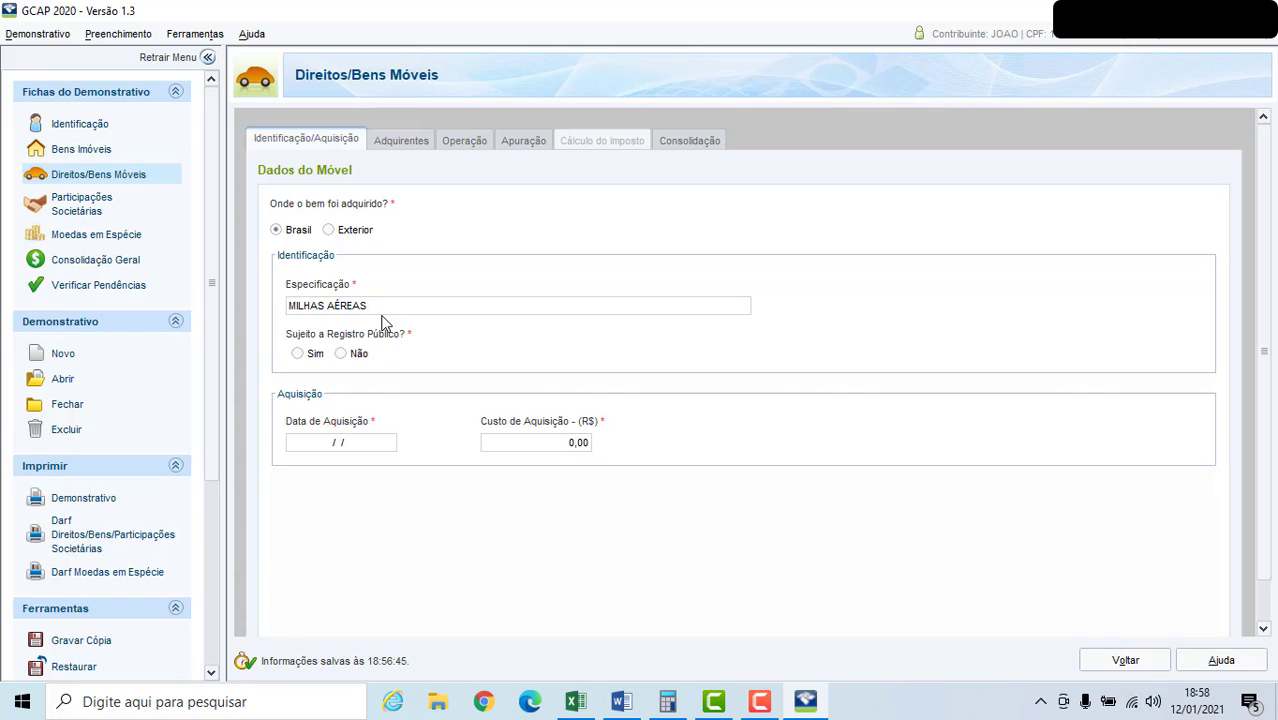
pyautogui.click(340, 353)
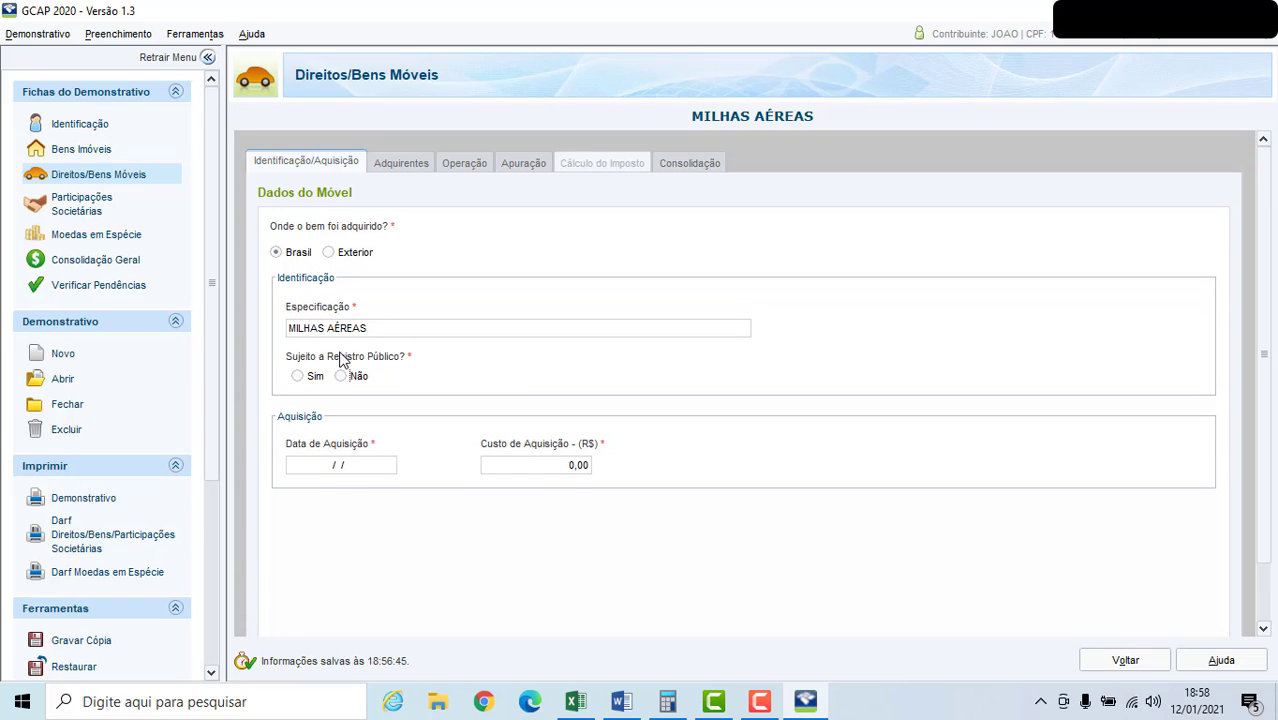
pyautogui.click(340, 376)
# Set the asset's acquisition date to 01/01/2020 and its acquisition cost to R$ 10.000,00.
pyautogui.click(332, 470)
pyautogui.write('01/01/2020')
pyautogui.click(547, 470)
pyautogui.write('10000')
pyautogui.click(1268, 592)
# Add the first buyer to the asset's Adquirentes with the person's CPF and name.
pyautogui.click(392, 163)
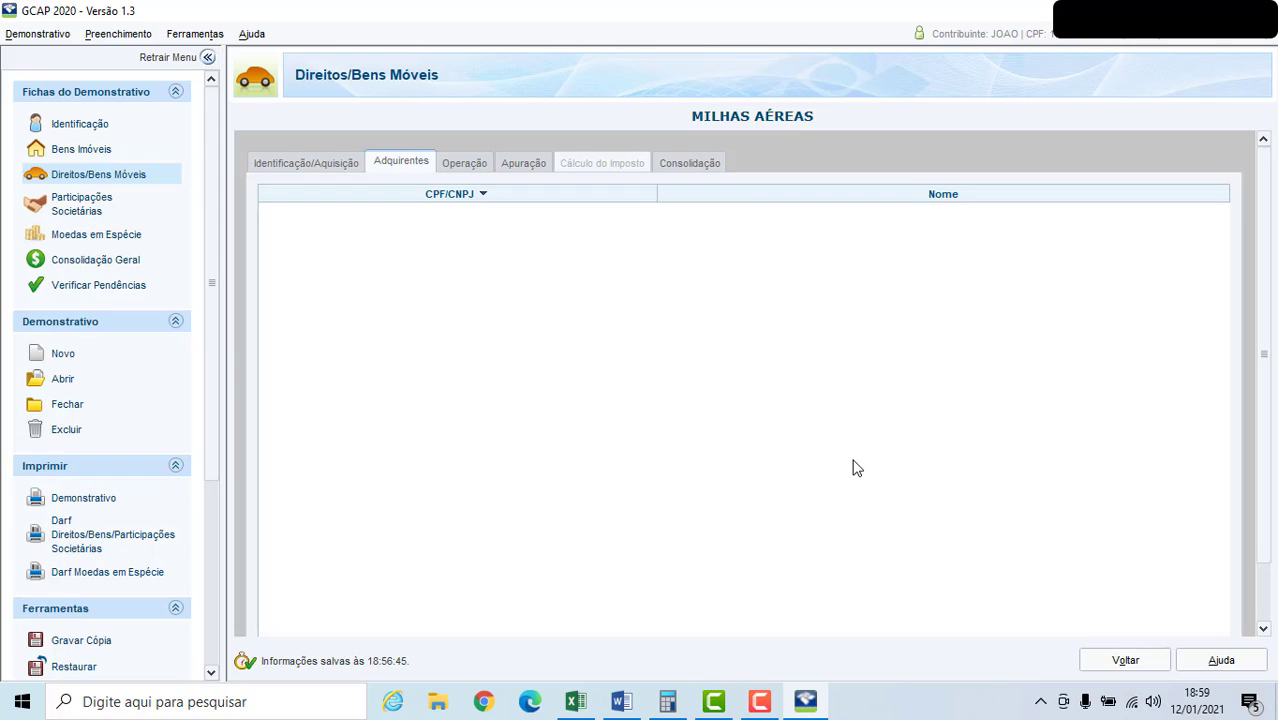
pyautogui.scroll(-1, 1274, 588)
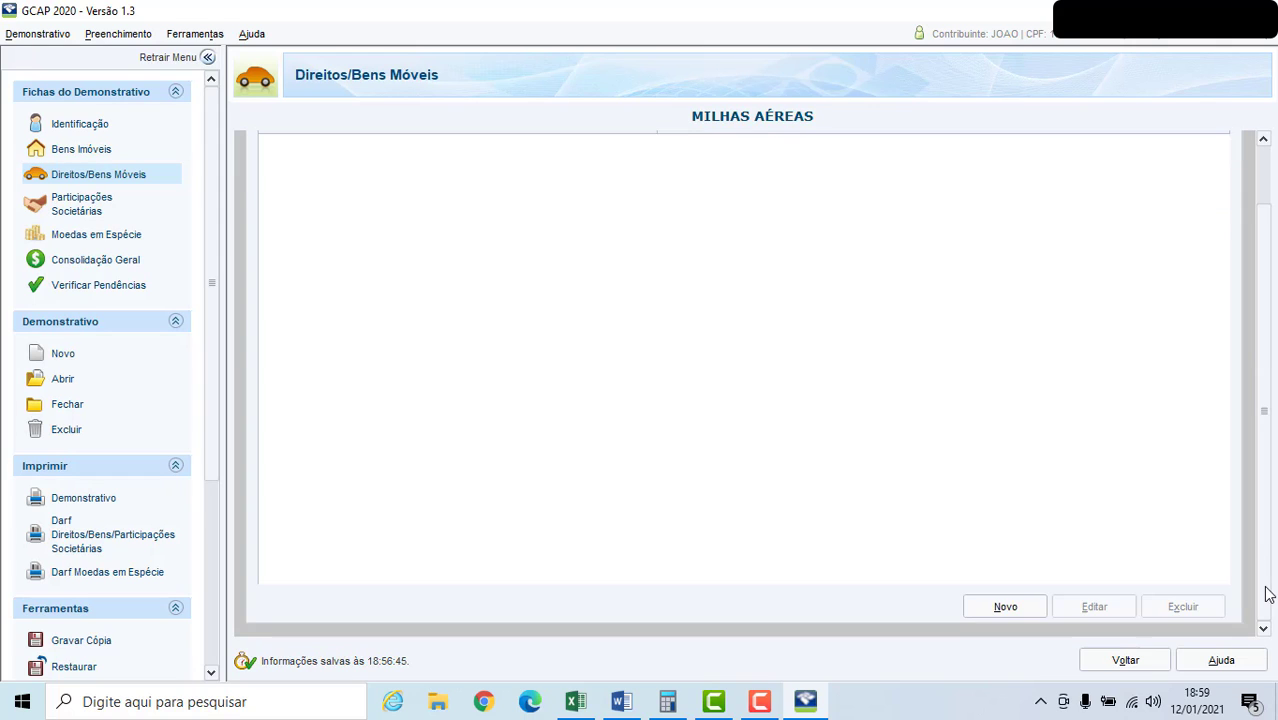
pyautogui.click(1005, 607)
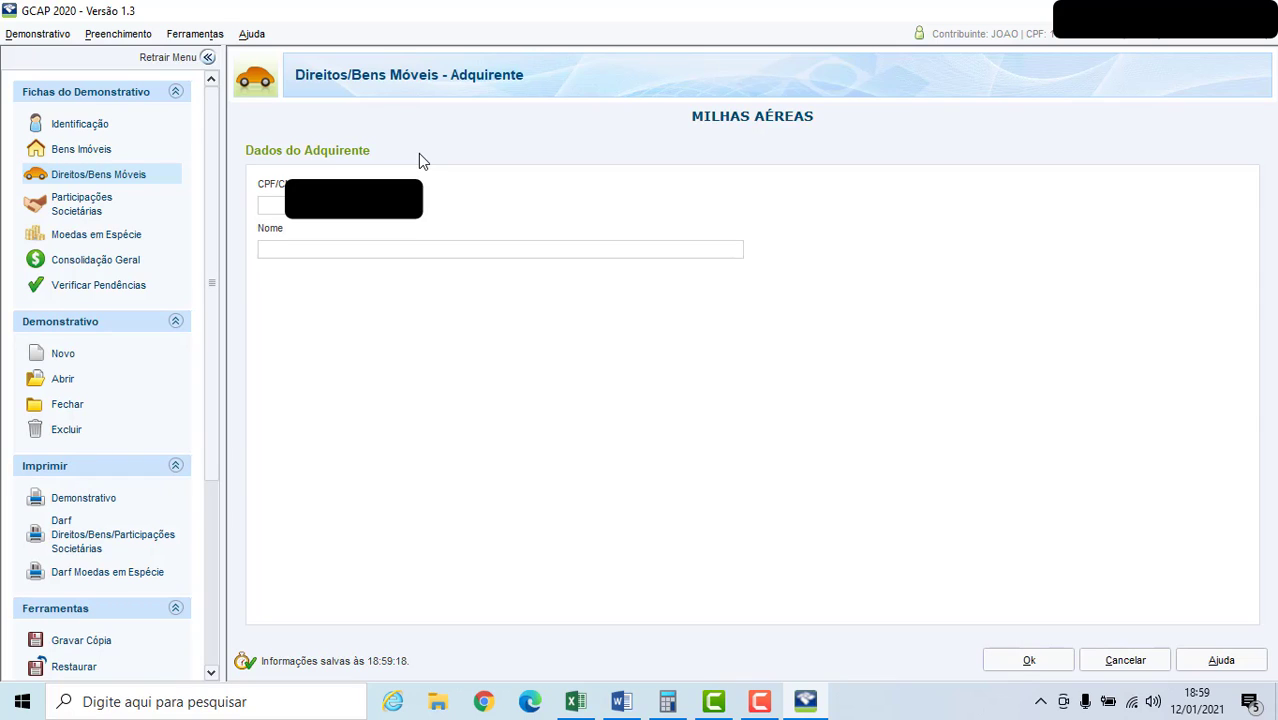
pyautogui.write('LUCIANA')
pyautogui.click(1018, 664)
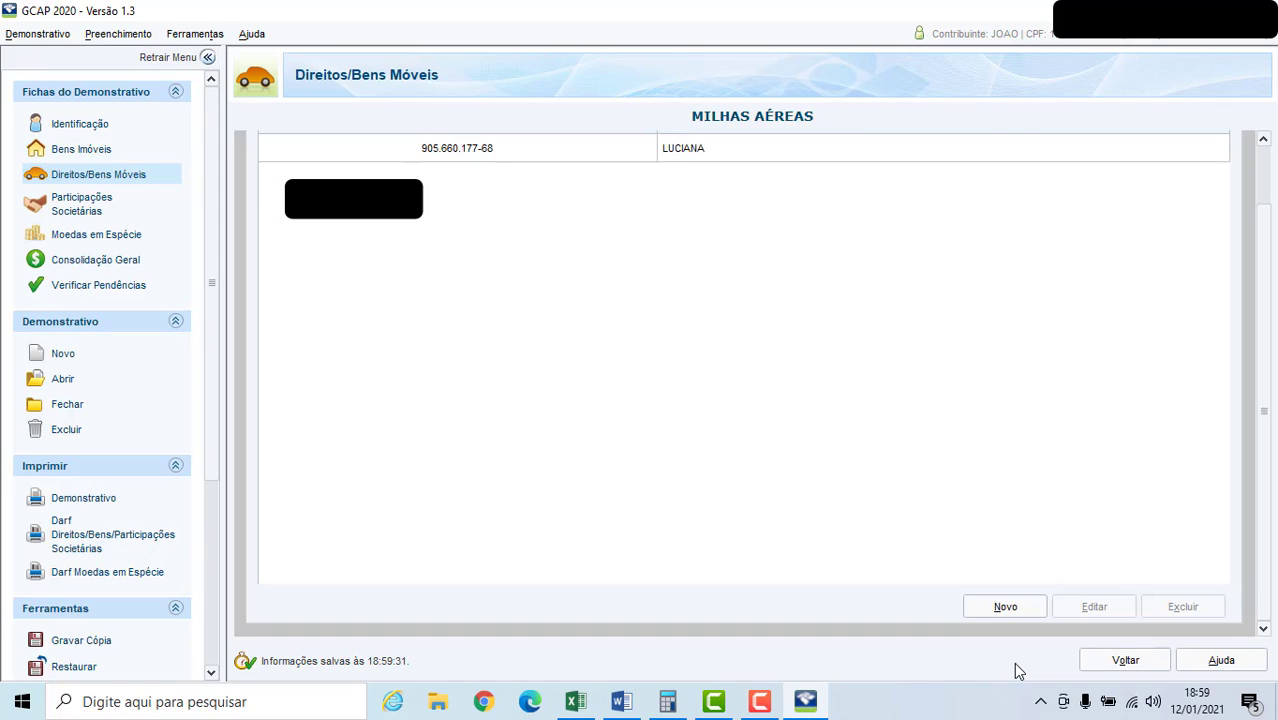
# Add a second buyer with that person's CPF and name to the list of acquirers.
pyautogui.click(1013, 606)
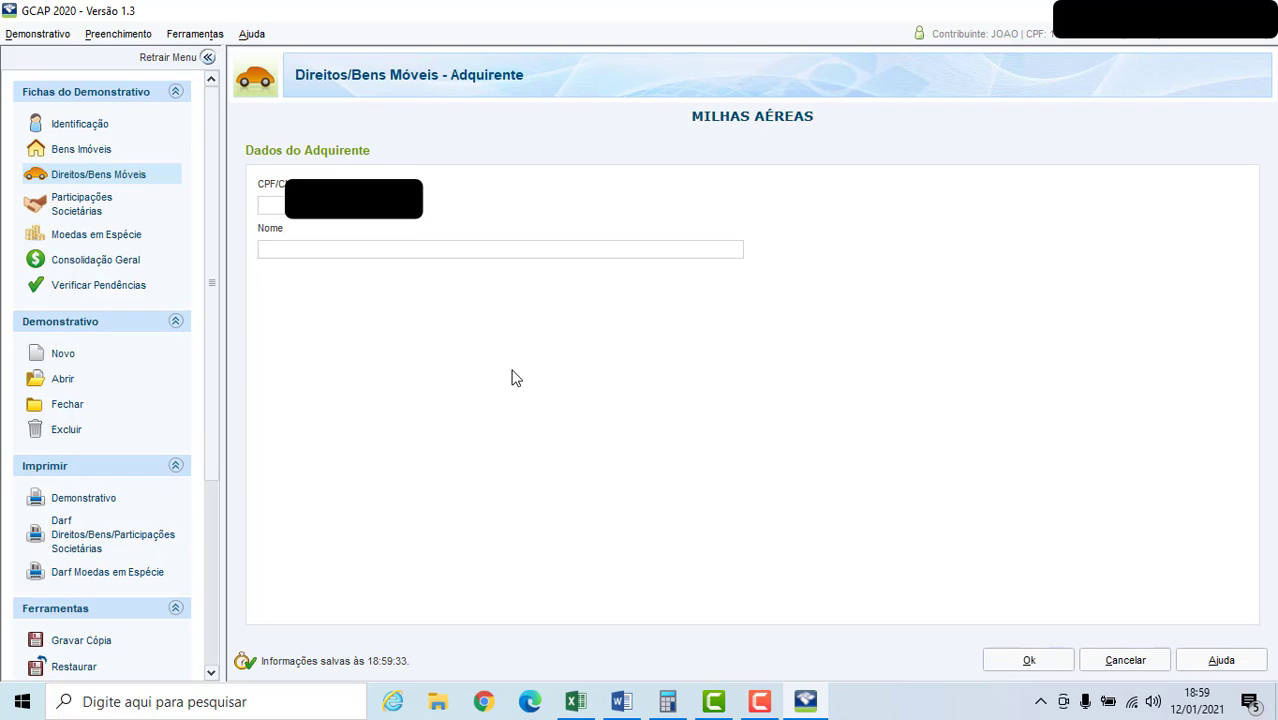
pyautogui.write('LUIZ')
pyautogui.click(1005, 660)
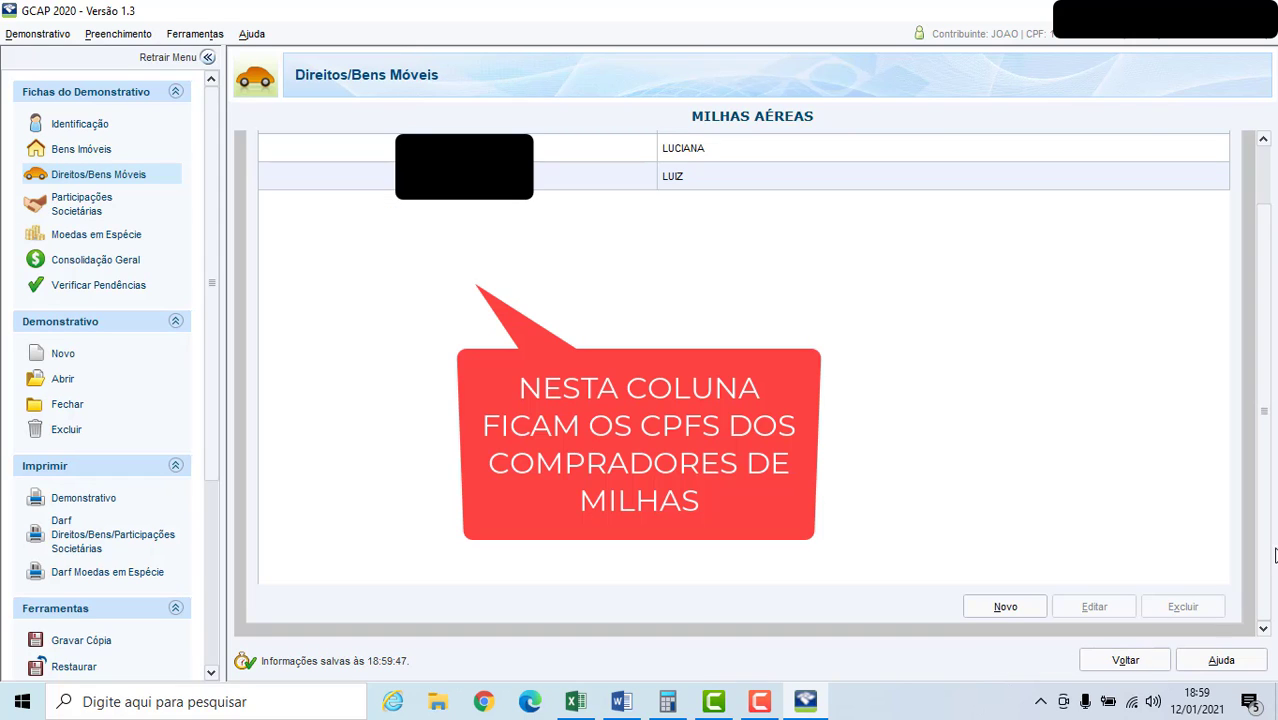
pyautogui.moveTo(1270, 558); pyautogui.dragTo(1268, 481)
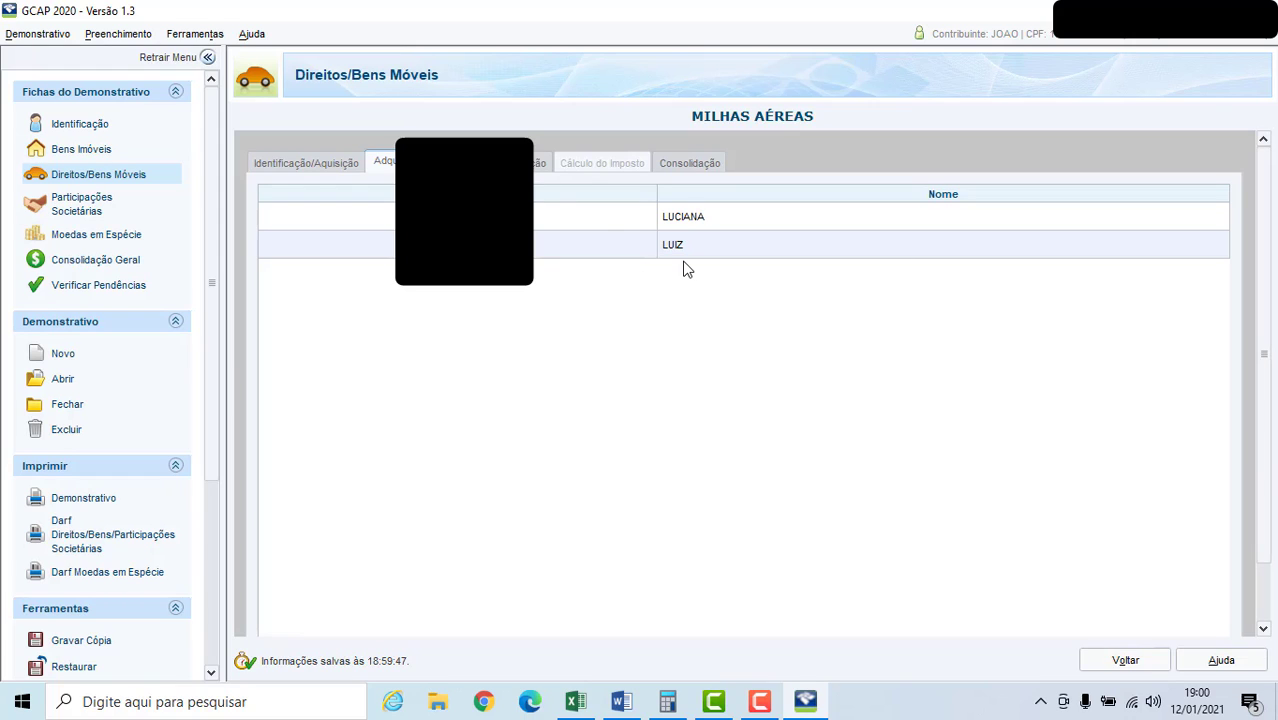
# Choose Doação em Adiantamento da Legítima as the nature of the air miles operation.
pyautogui.click(478, 165)
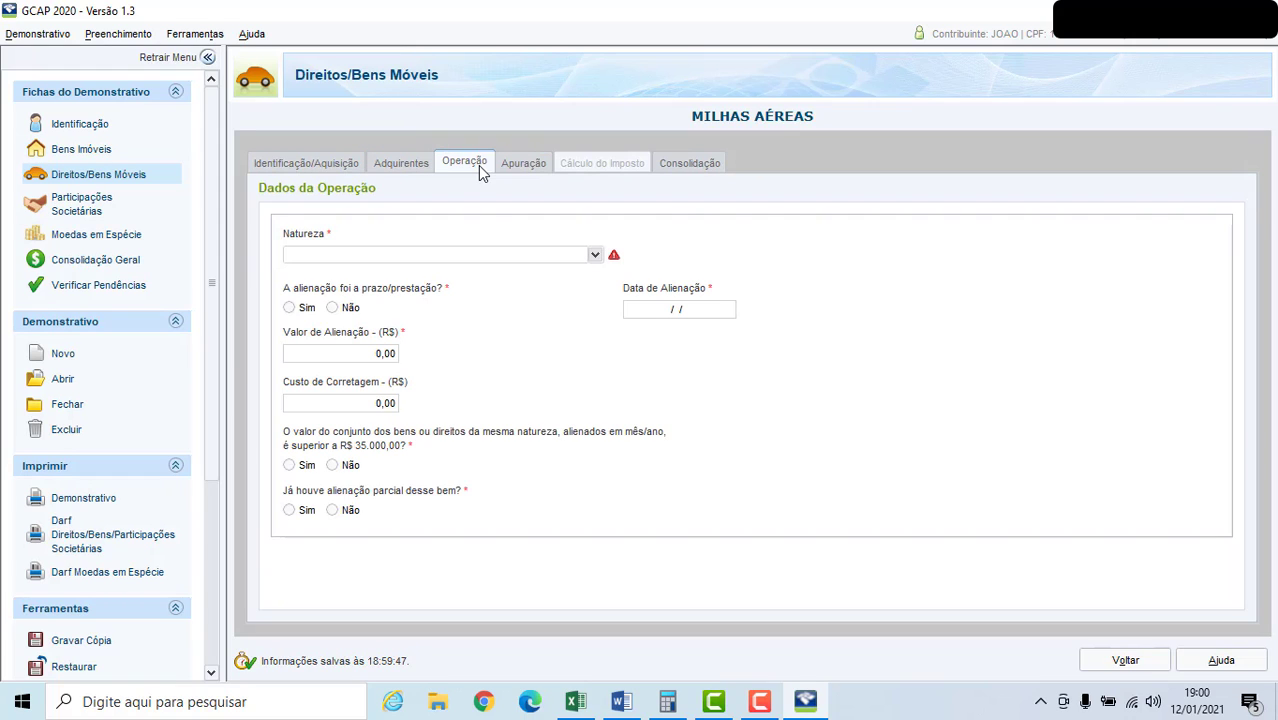
pyautogui.click(595, 257)
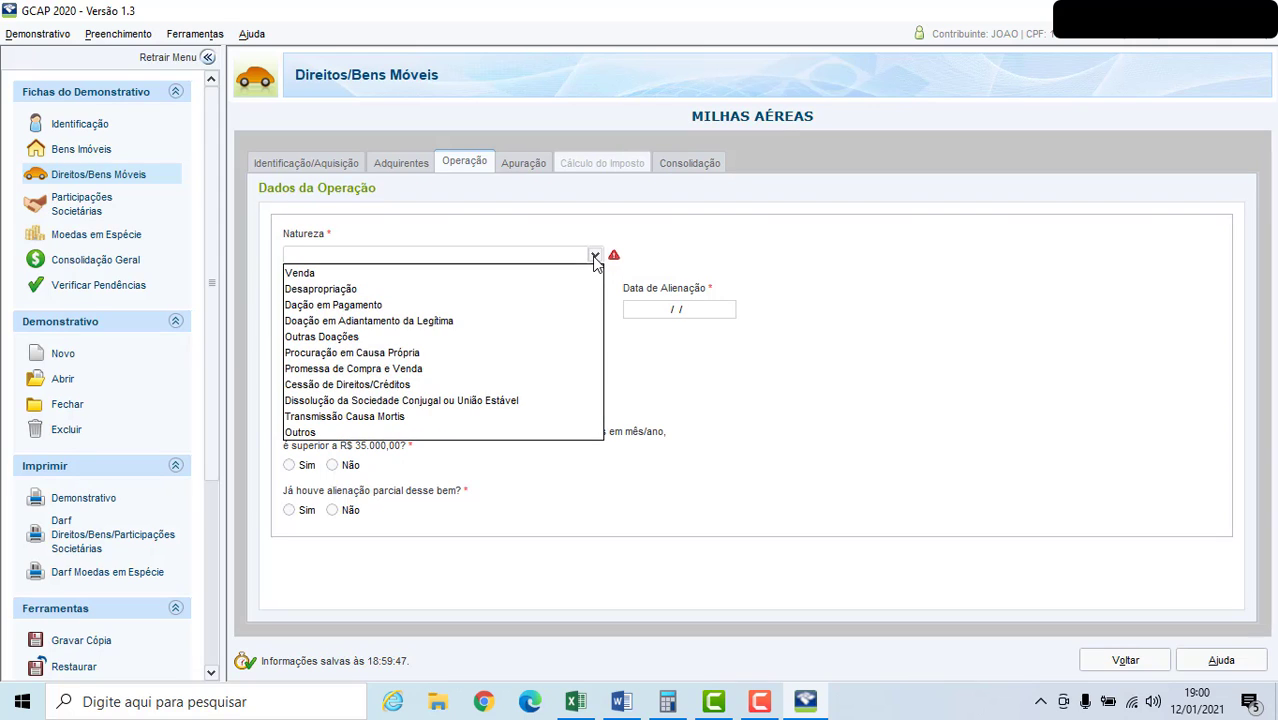
pyautogui.click(523, 272)
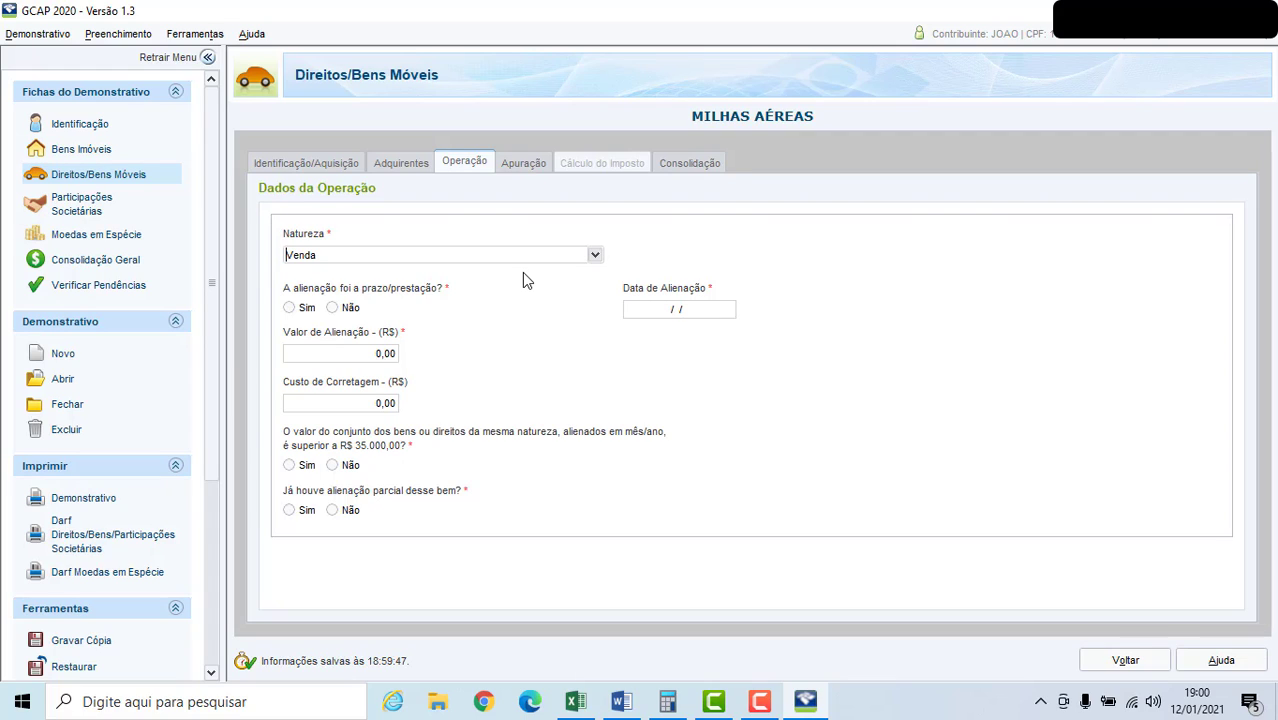
pyautogui.click(595, 256)
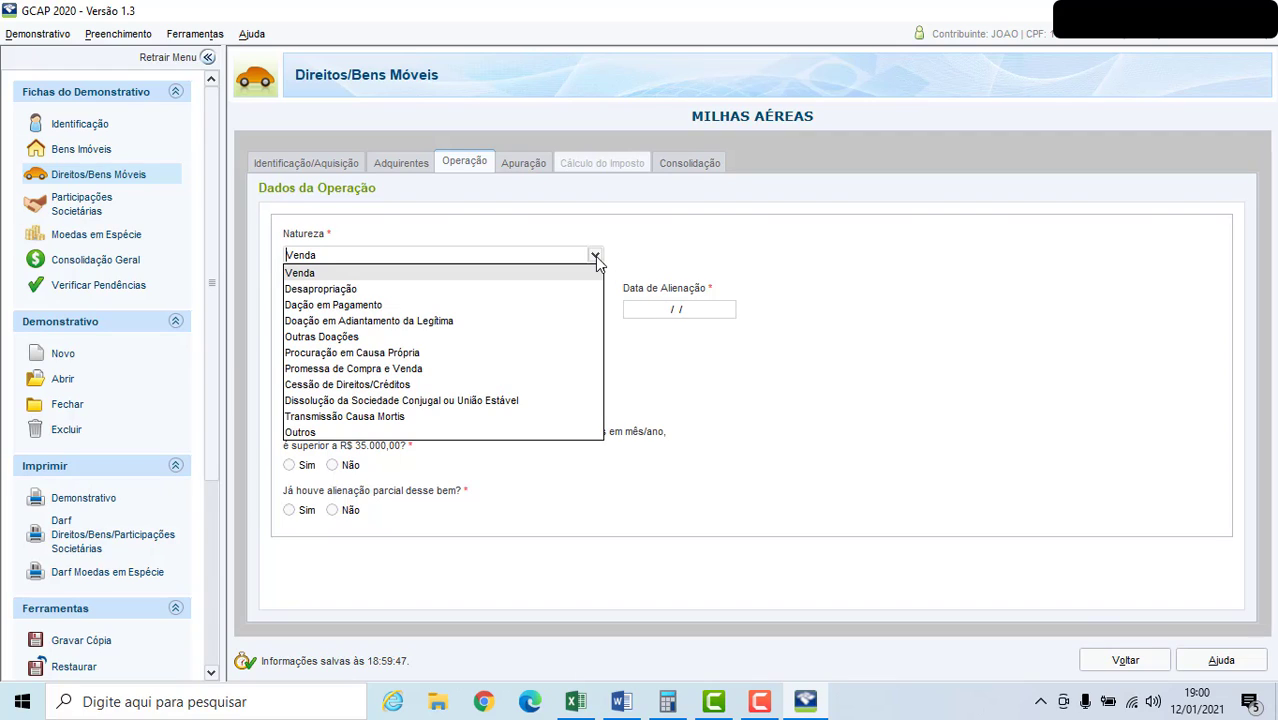
pyautogui.click(449, 322)
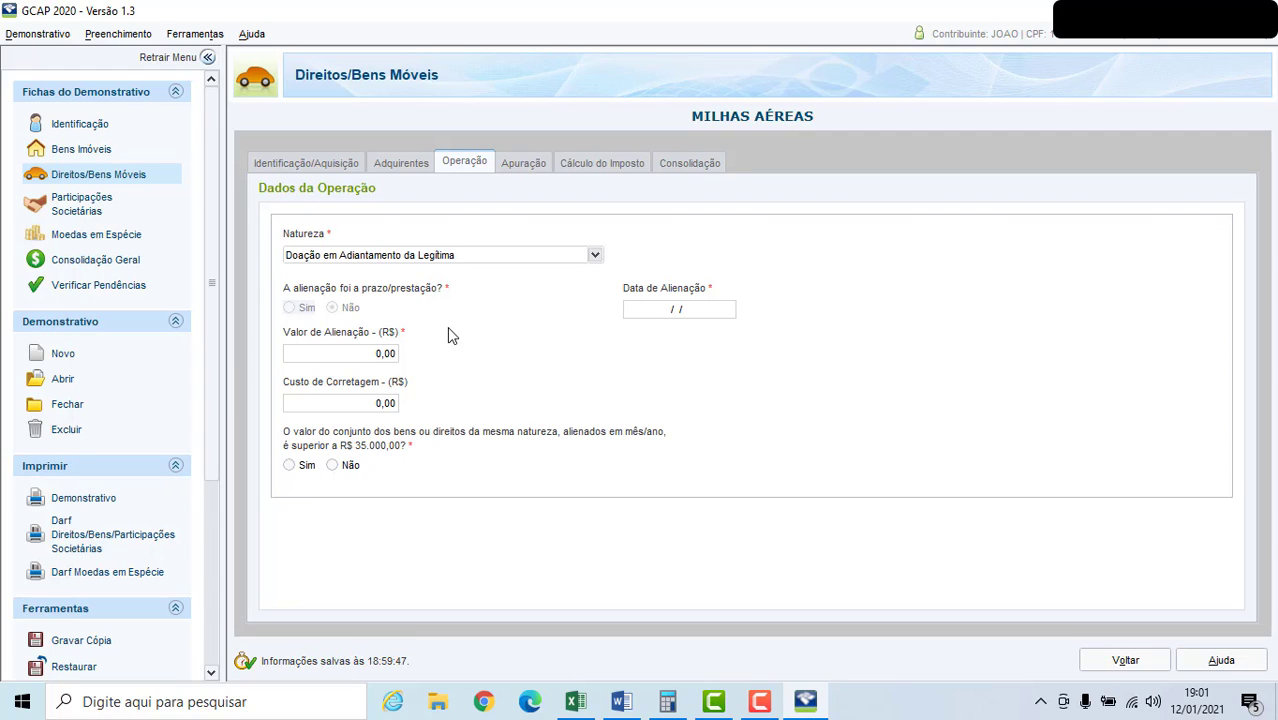
# Enter a disposal value of R$ 40.000,00, a brokerage cost of R$ 500,00 and the disposal date 02/01/2020.
pyautogui.click(376, 360)
pyautogui.write('400000')
pyautogui.click(383, 408)
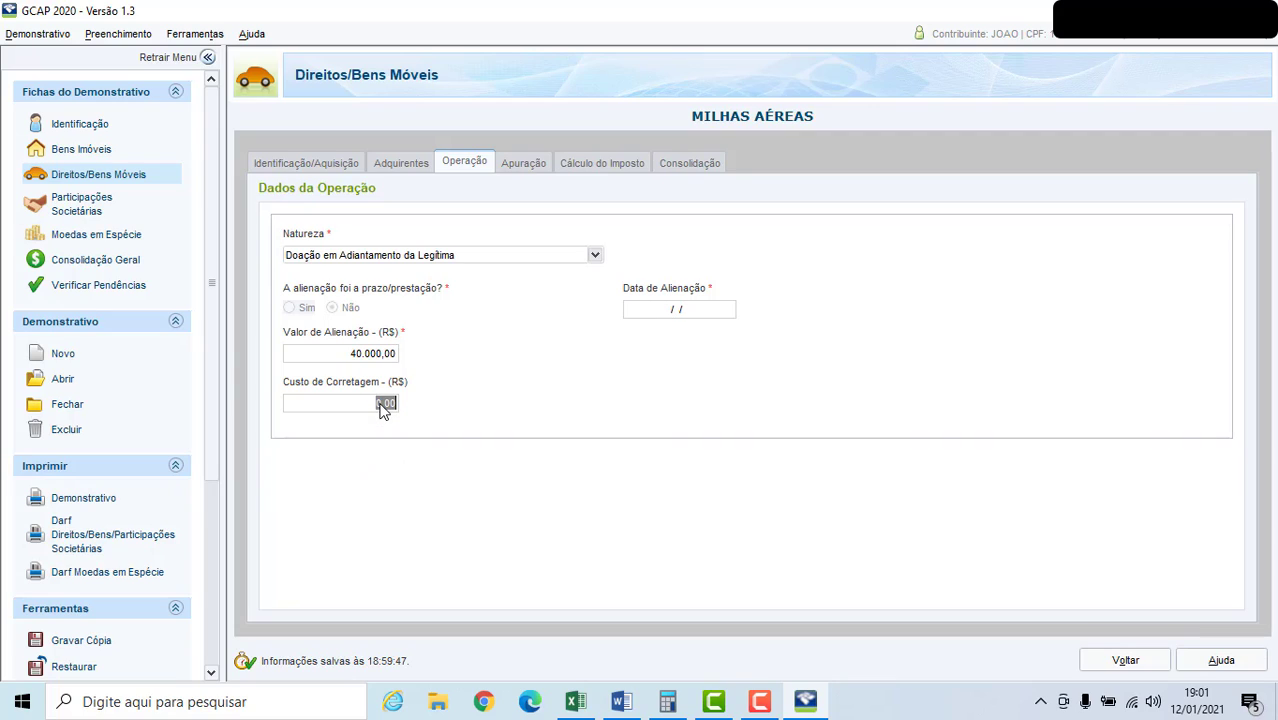
pyautogui.write('600')
pyautogui.click(675, 313)
pyautogui.write('02/01/2020')
# Review the asset's acquisition details, its registered buyers and the operation data.
pyautogui.click(324, 162)
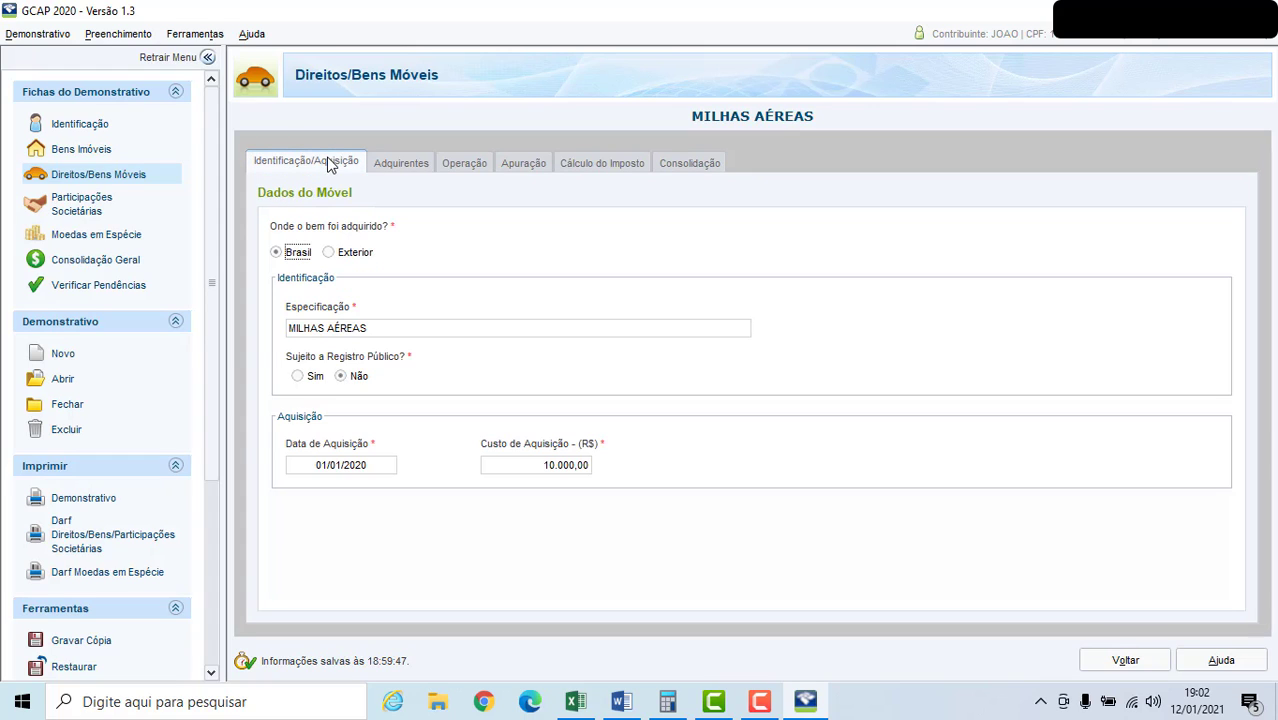
pyautogui.click(392, 167)
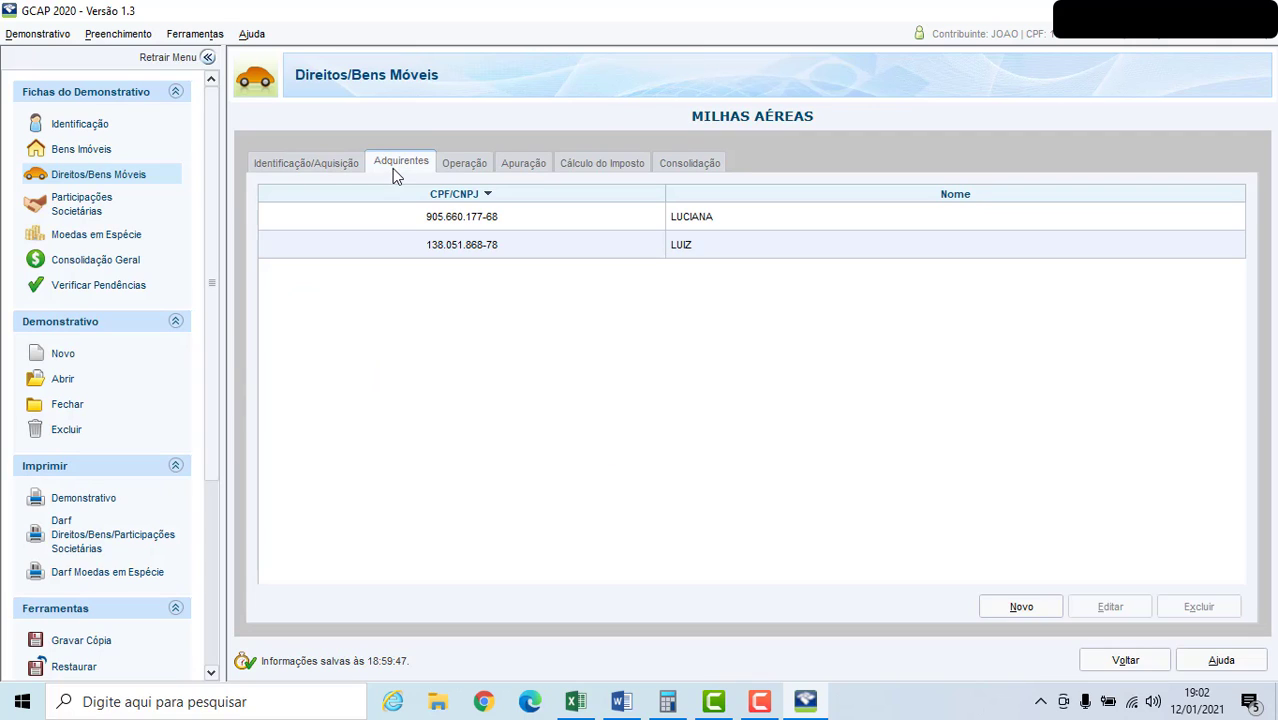
pyautogui.click(462, 165)
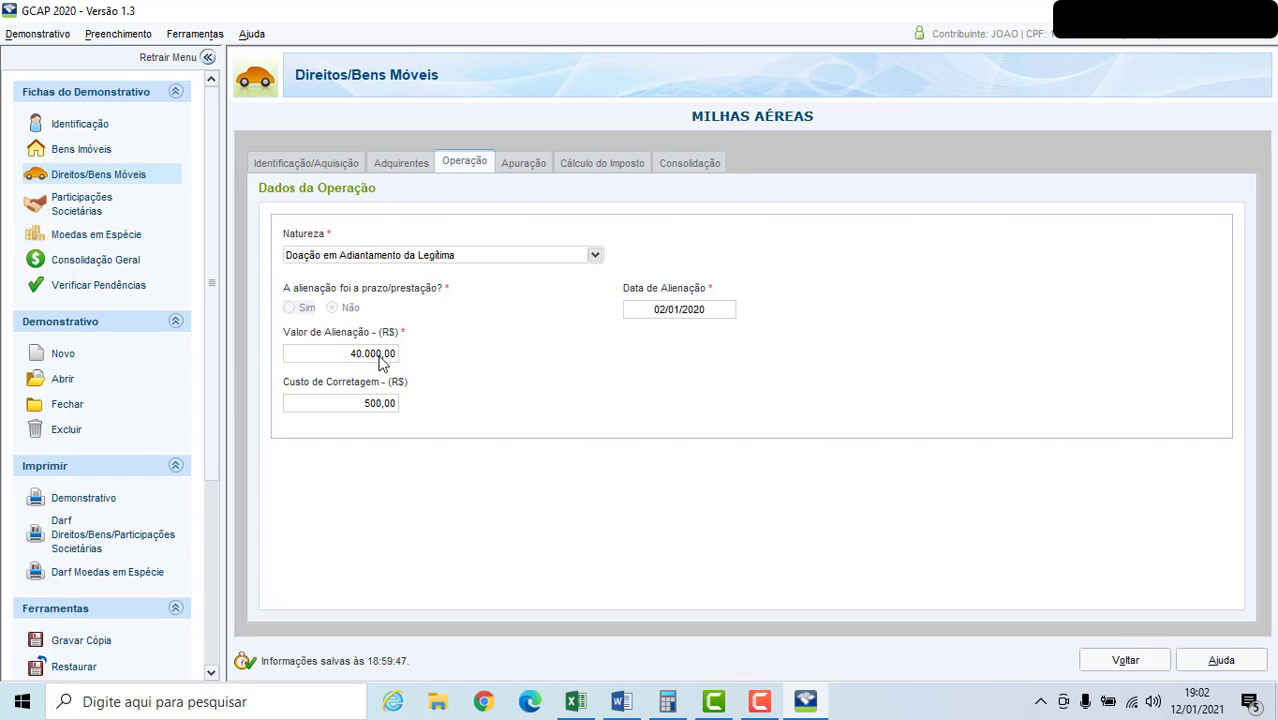
# Examine the capital gain assessment, the tax calculation and the consolidated tax payable for the asset.
pyautogui.click(528, 166)
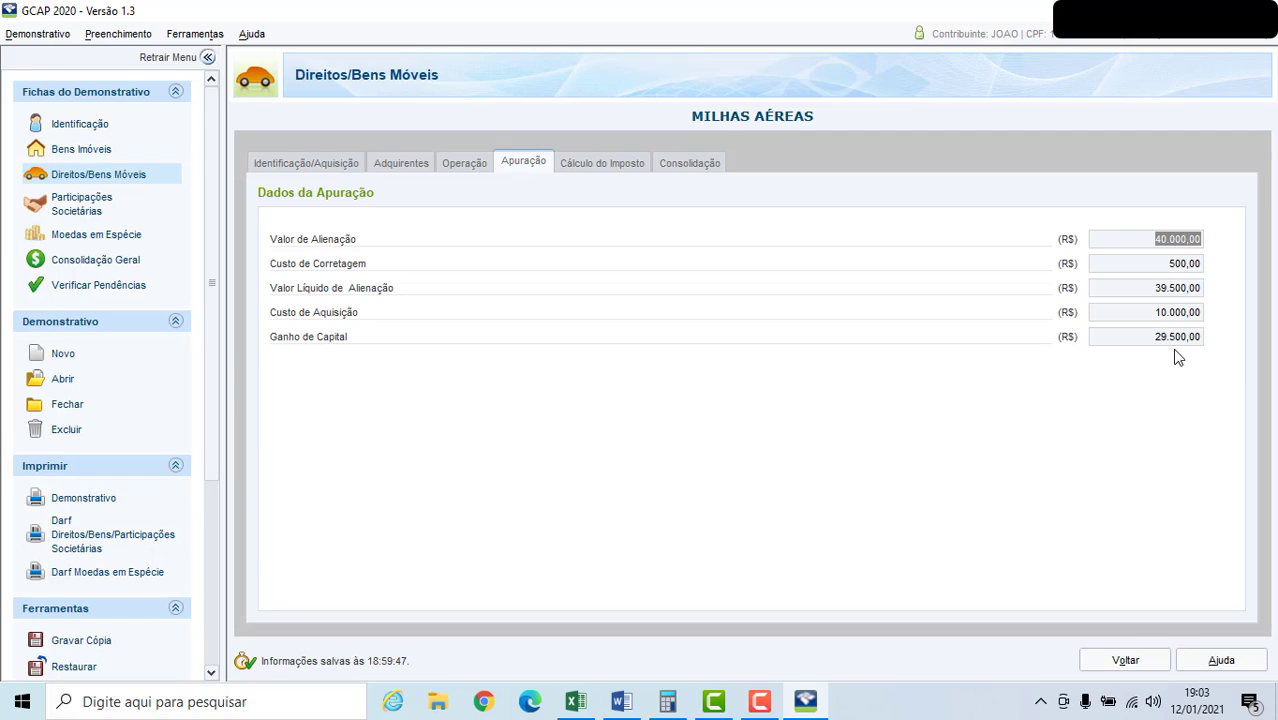
pyautogui.click(614, 170)
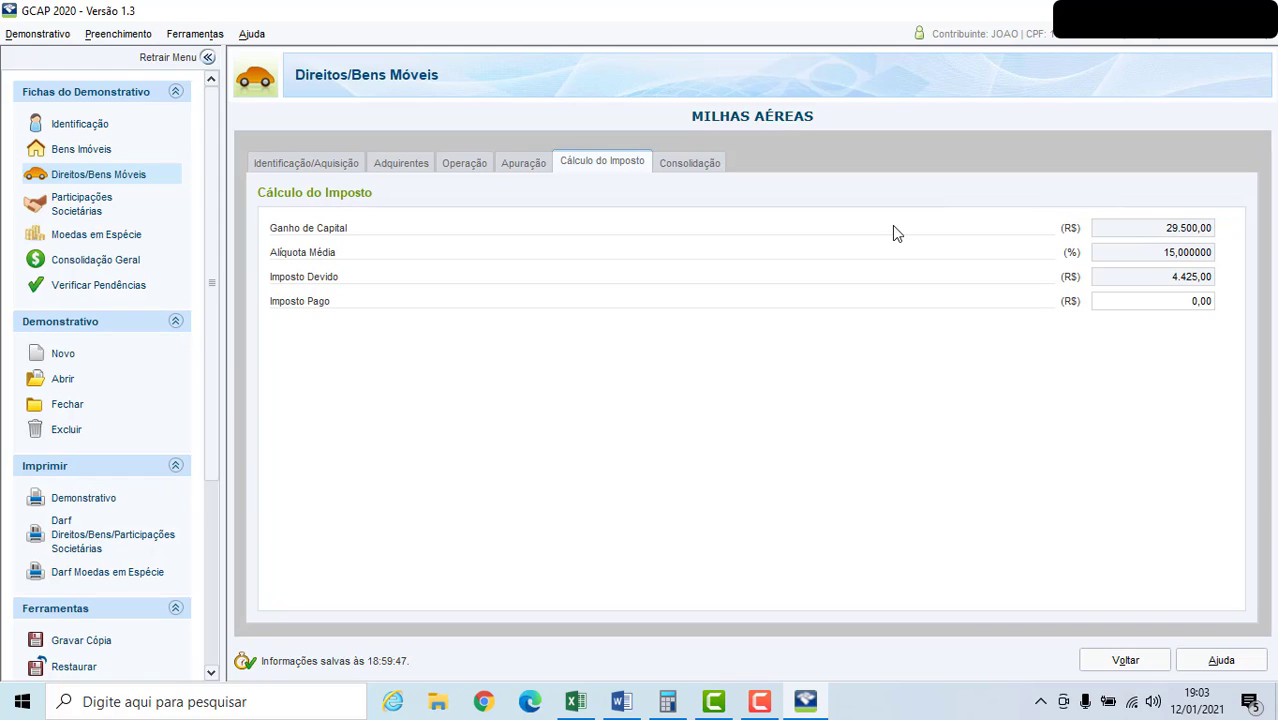
pyautogui.click(699, 168)
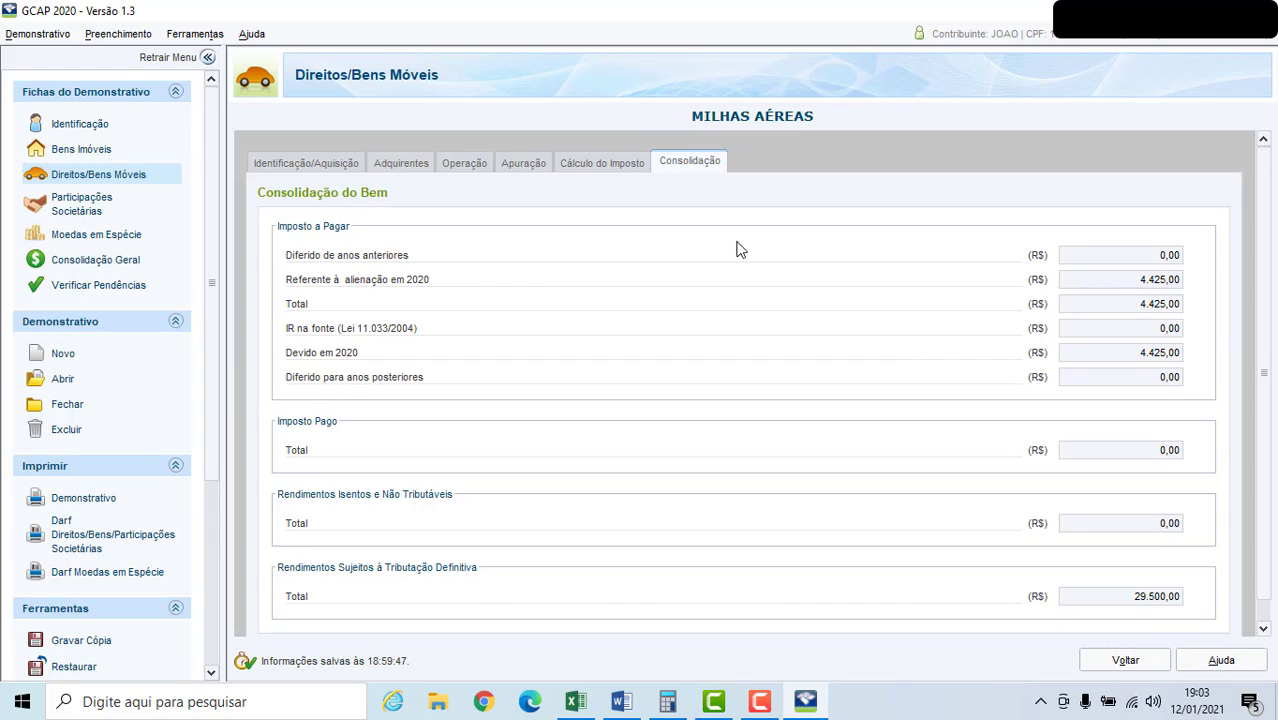
pyautogui.doubleClick(1157, 280)
pyautogui.moveTo(1271, 357); pyautogui.dragTo(1272, 455)
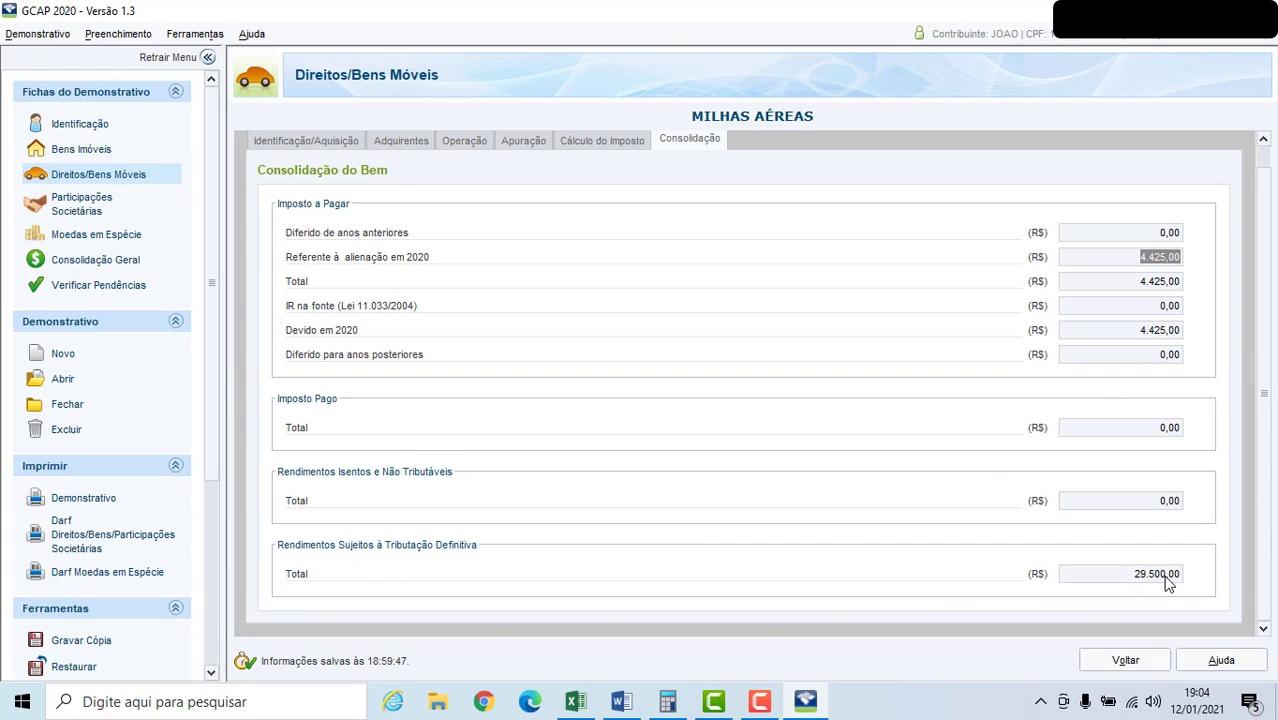
pyautogui.scroll(1, 1262, 578)
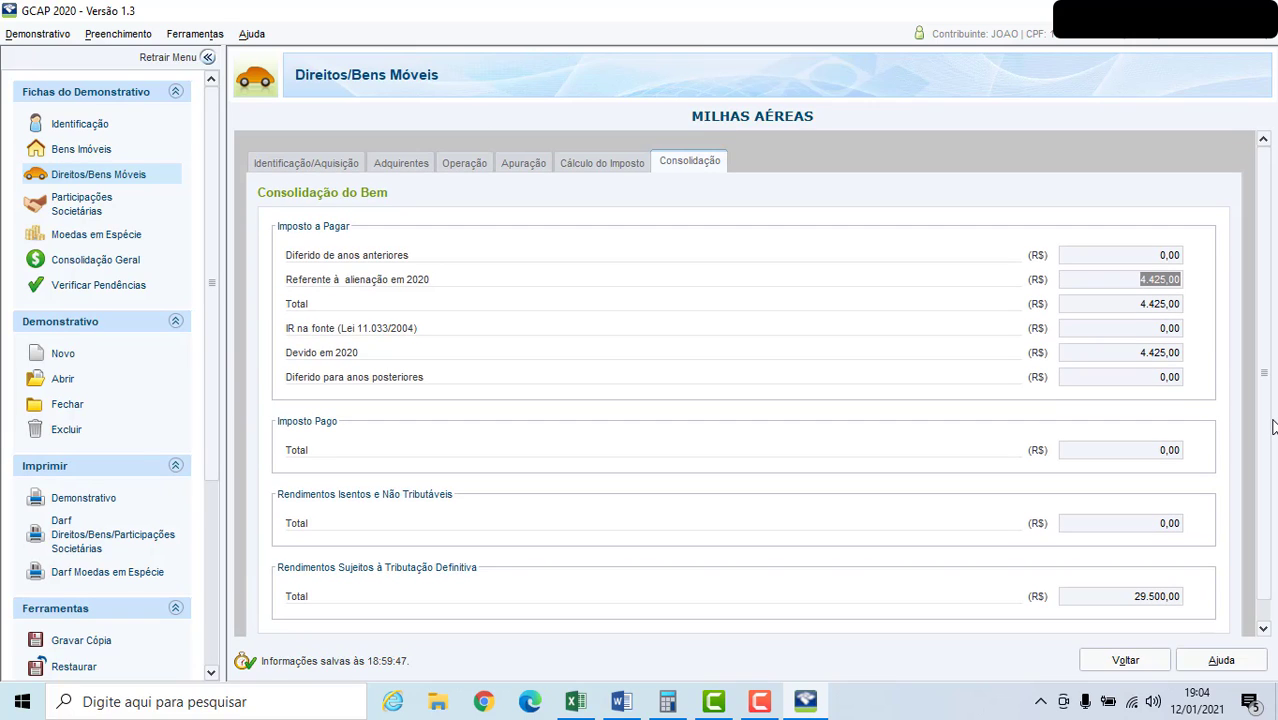
# Recheck the buyers and the disposal value, and compare them with the asset's consolidation.
pyautogui.click(401, 163)
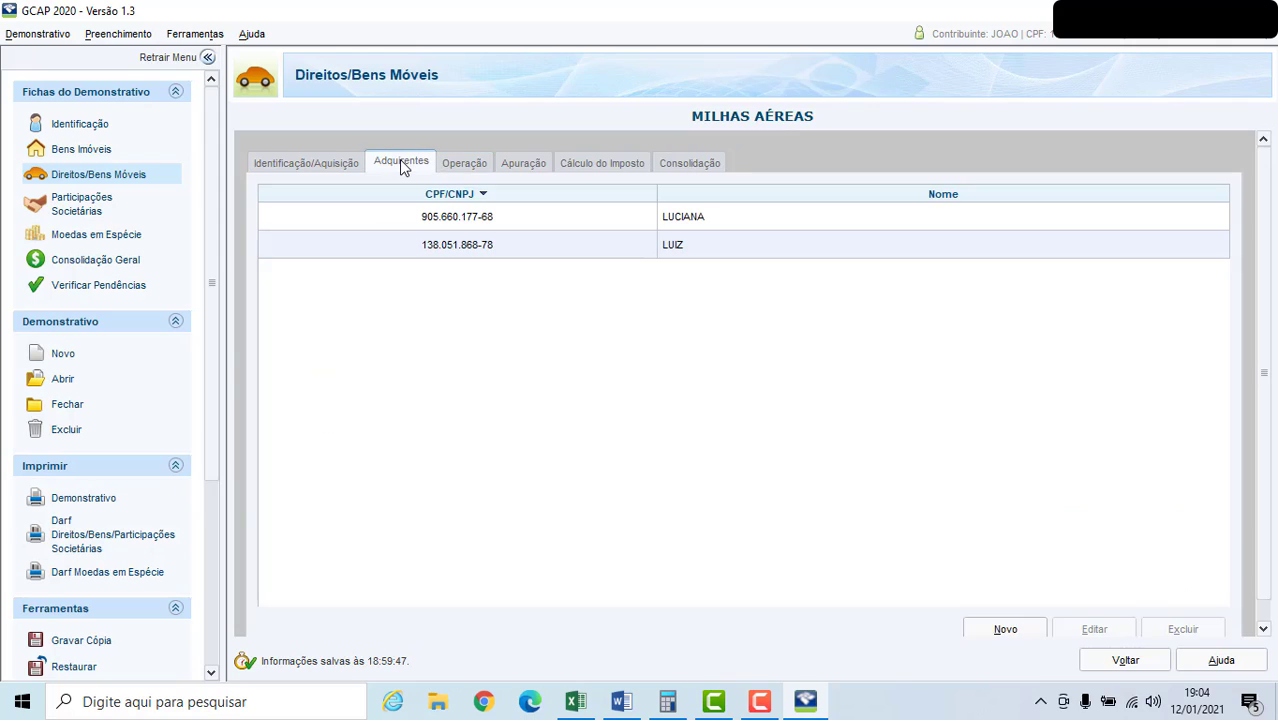
pyautogui.click(453, 170)
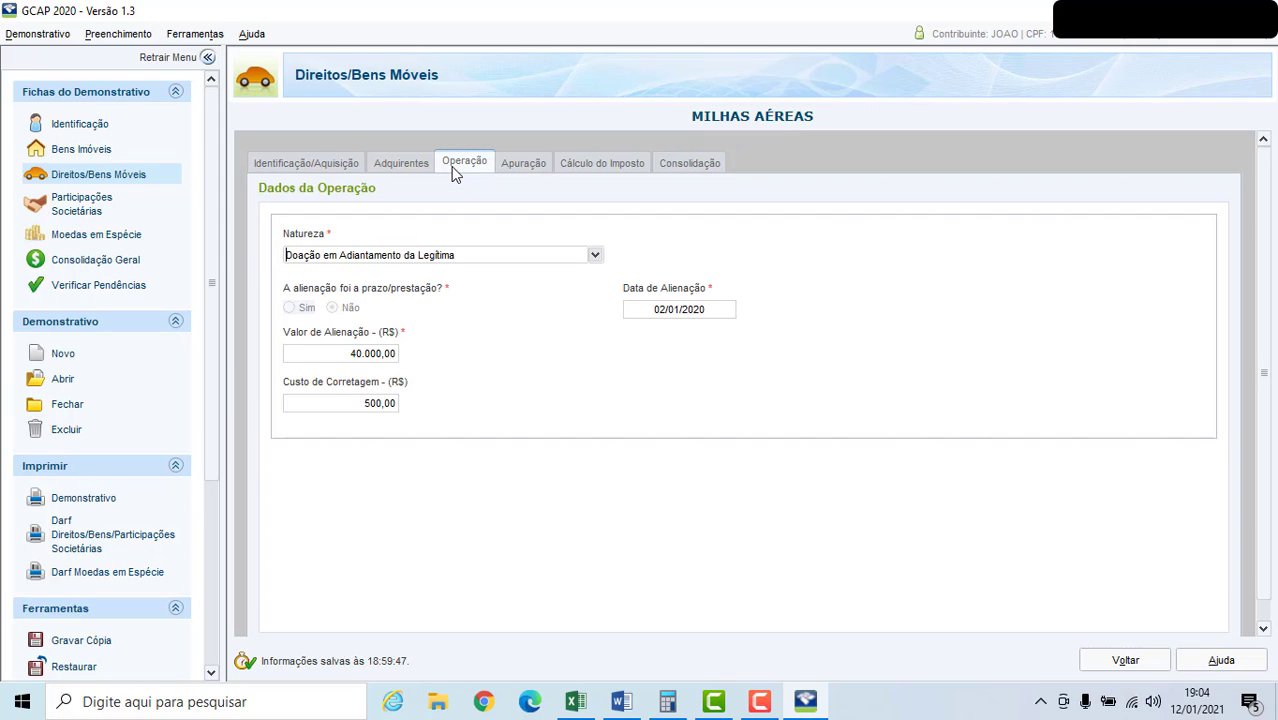
pyautogui.click(371, 355)
pyautogui.click(684, 163)
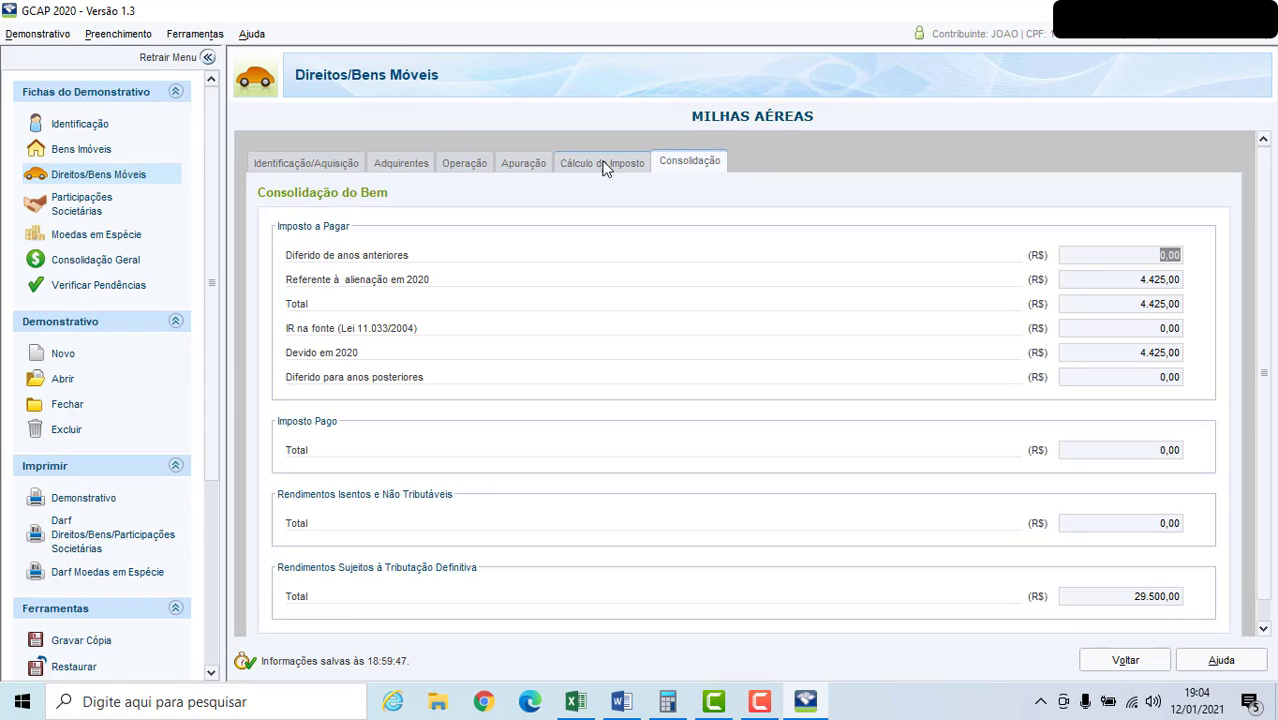
# Set the disposal value to R$ 35.000,00 and answer Não to whether same-nature disposals exceeded R$ 35.000,00.
pyautogui.click(459, 165)
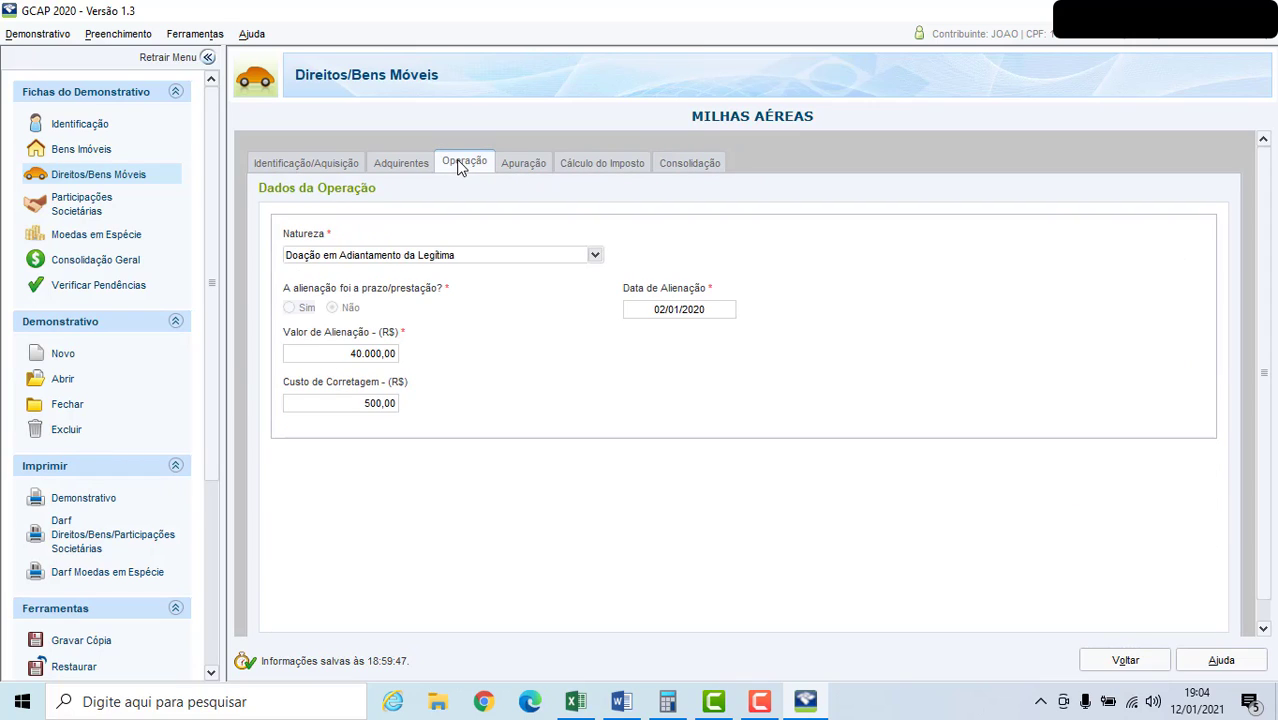
pyautogui.click(341, 354)
pyautogui.write('35.000')
pyautogui.press('Tab')
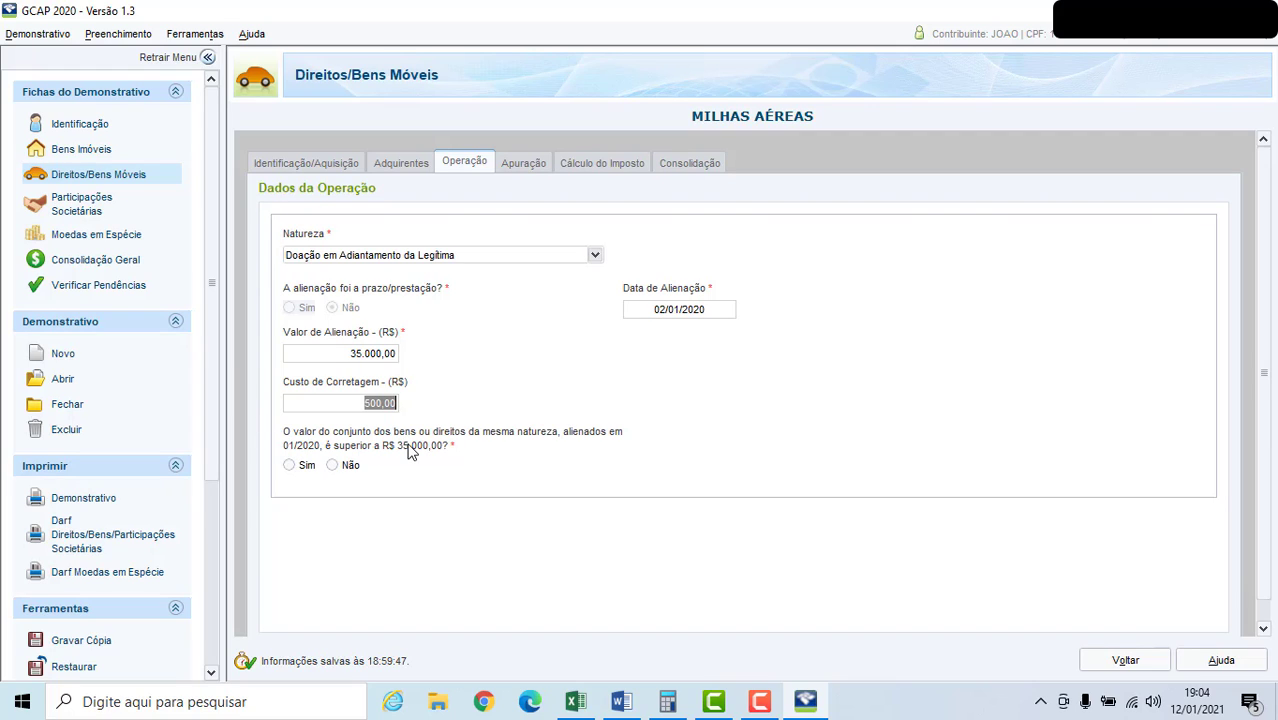
pyautogui.click(334, 467)
# Try a disposal value of R$ 35.001,00 for the air miles operation.
pyautogui.click(380, 355)
pyautogui.click(380, 355)
pyautogui.press('Tab')
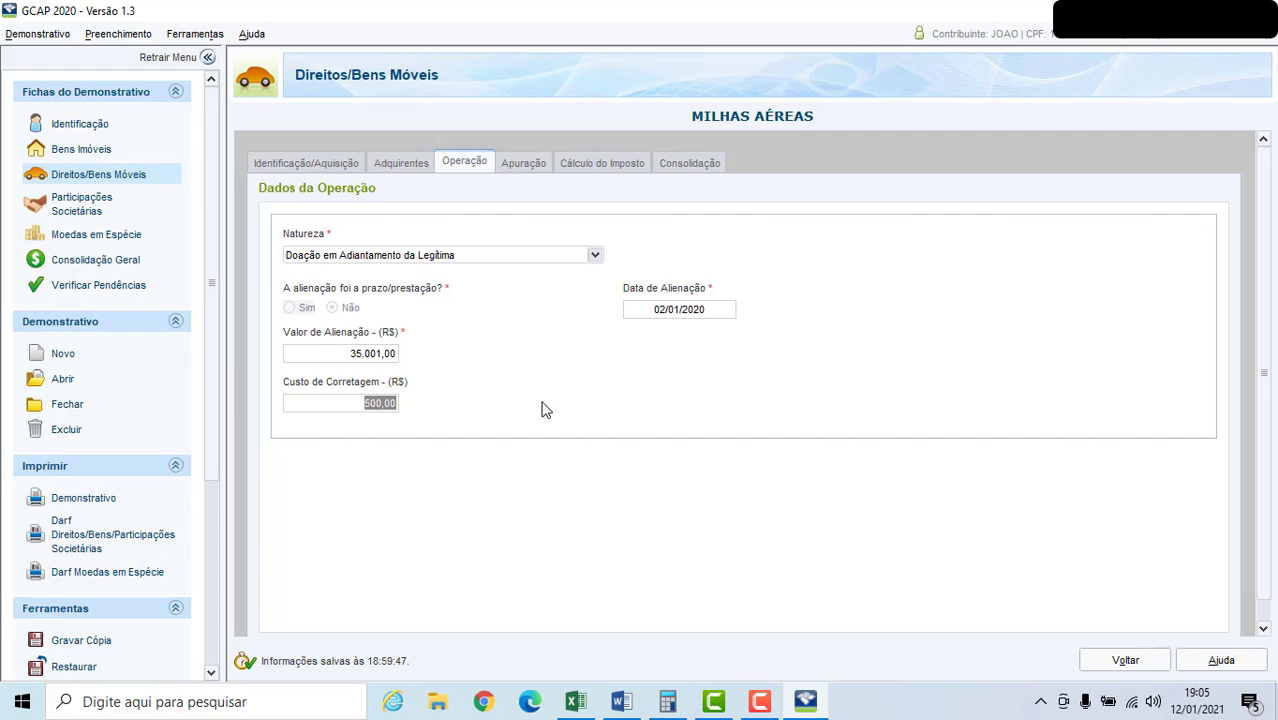
# Return the disposal value to R$ 35.000,00 and answer Não again to the question about exceeding R$ 35.000,00.
pyautogui.click(357, 355)
pyautogui.press('Tab')
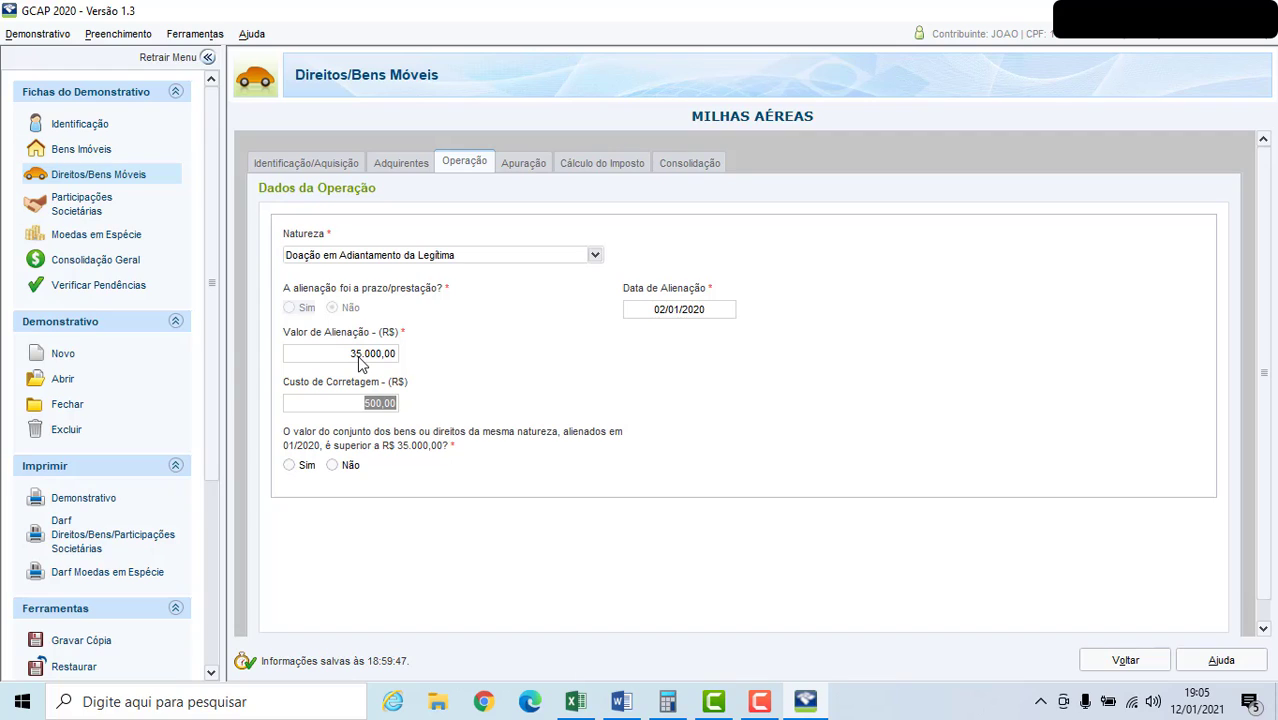
pyautogui.click(331, 466)
# Check the capital gain assessment and tax calculation for the new disposal value, and revisit the asset's identification data.
pyautogui.click(518, 164)
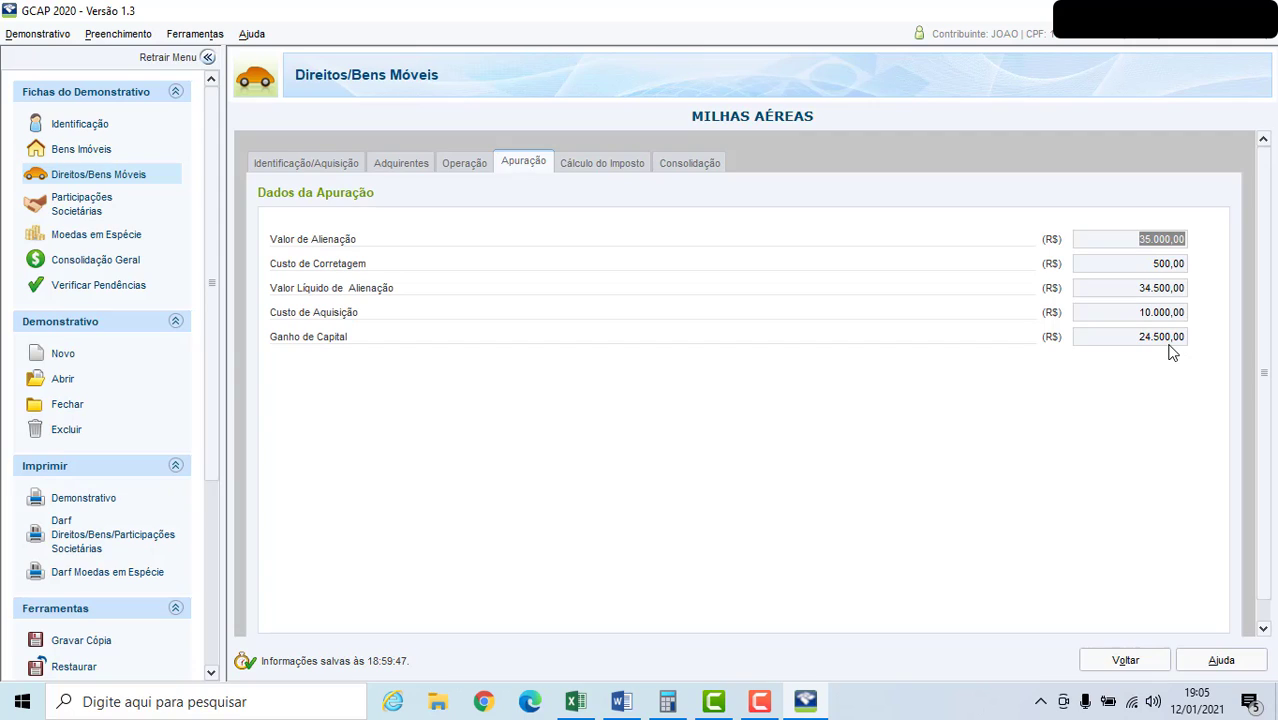
pyautogui.click(607, 163)
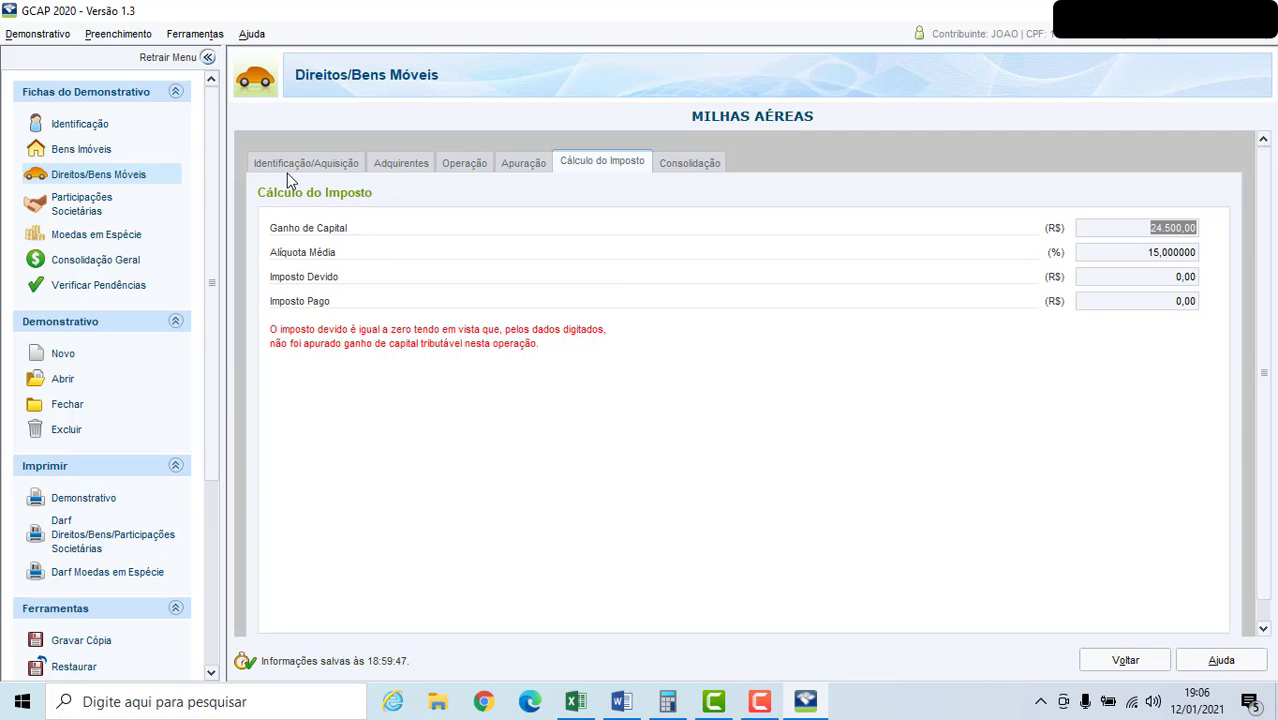
pyautogui.click(313, 165)
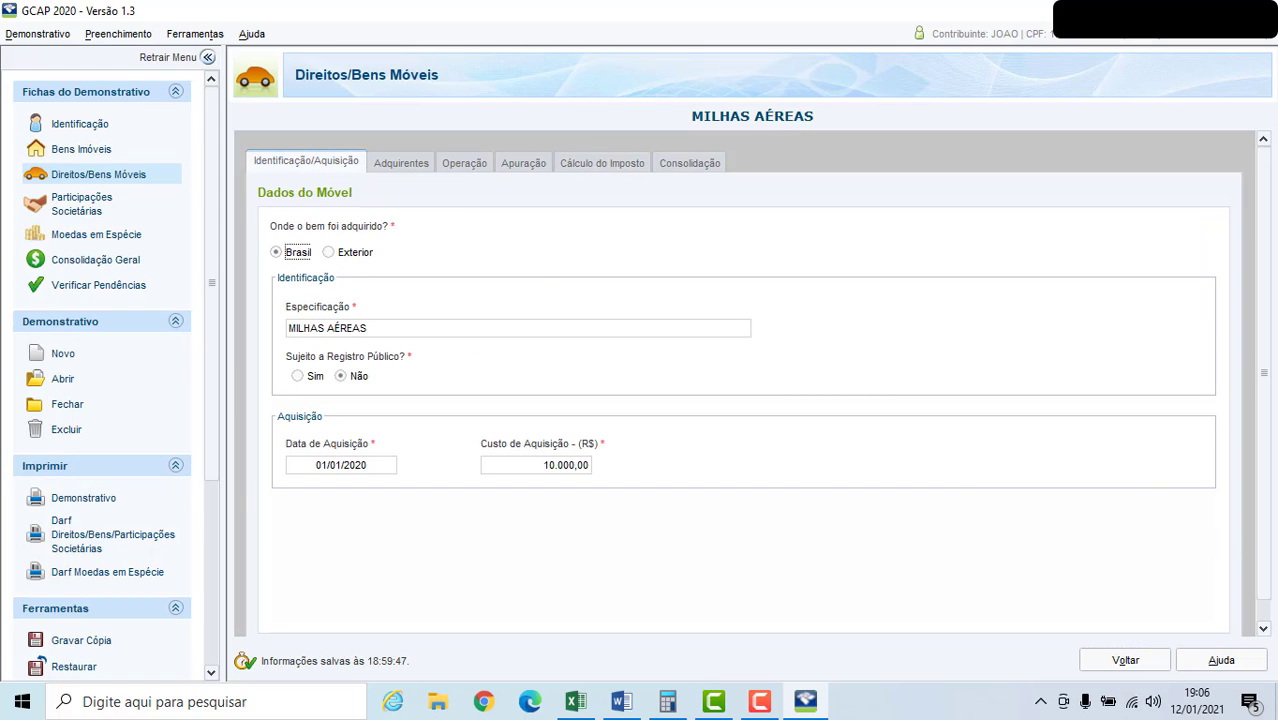
pyautogui.scroll(-1, 1271, 610)
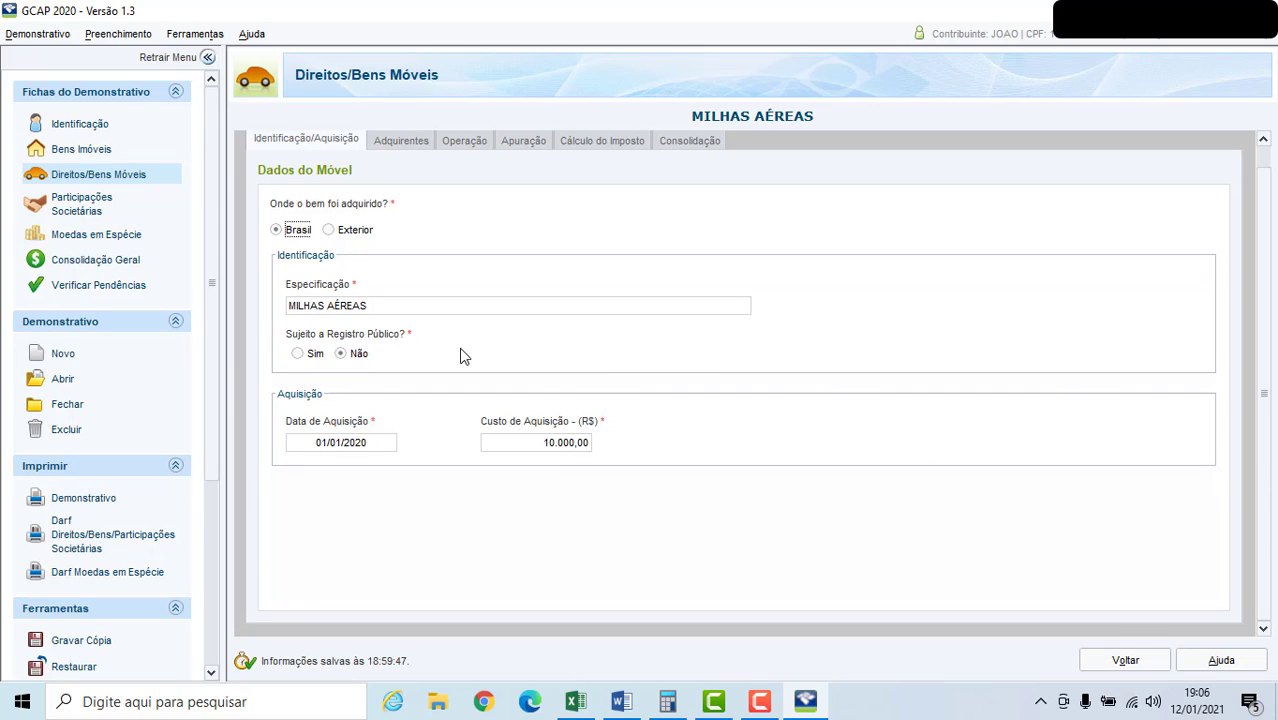
pyautogui.click(126, 467)
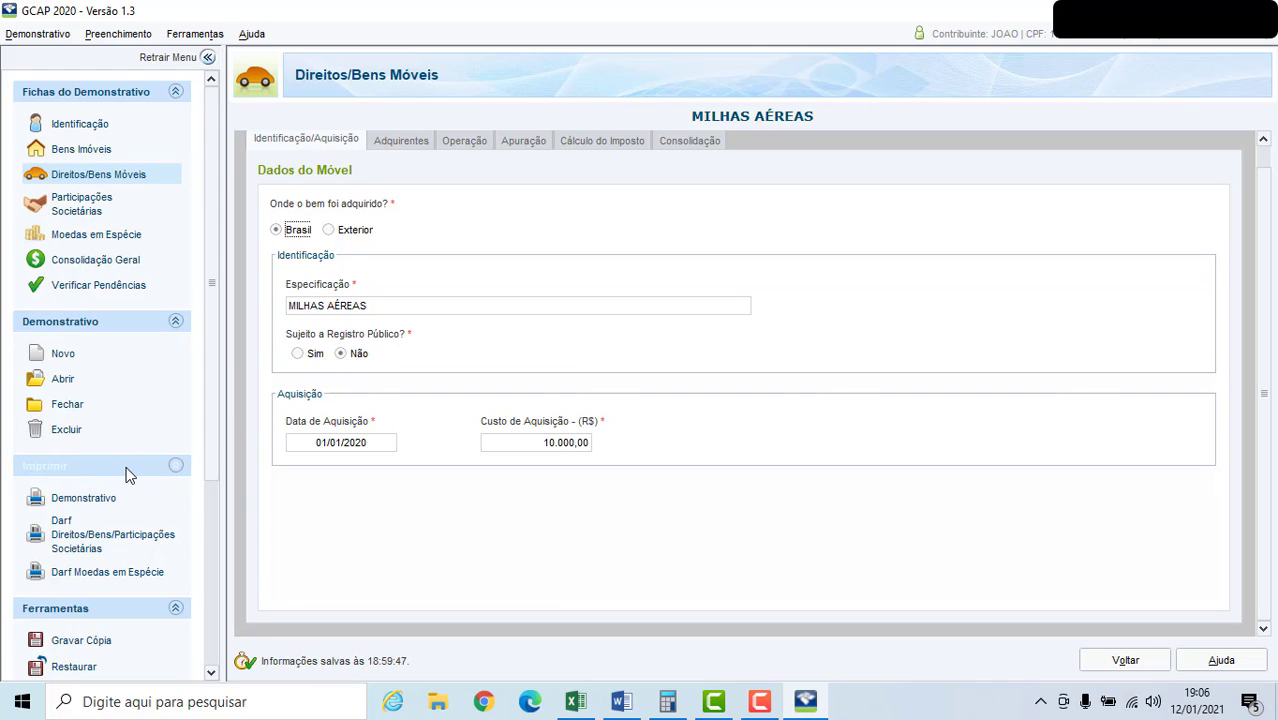